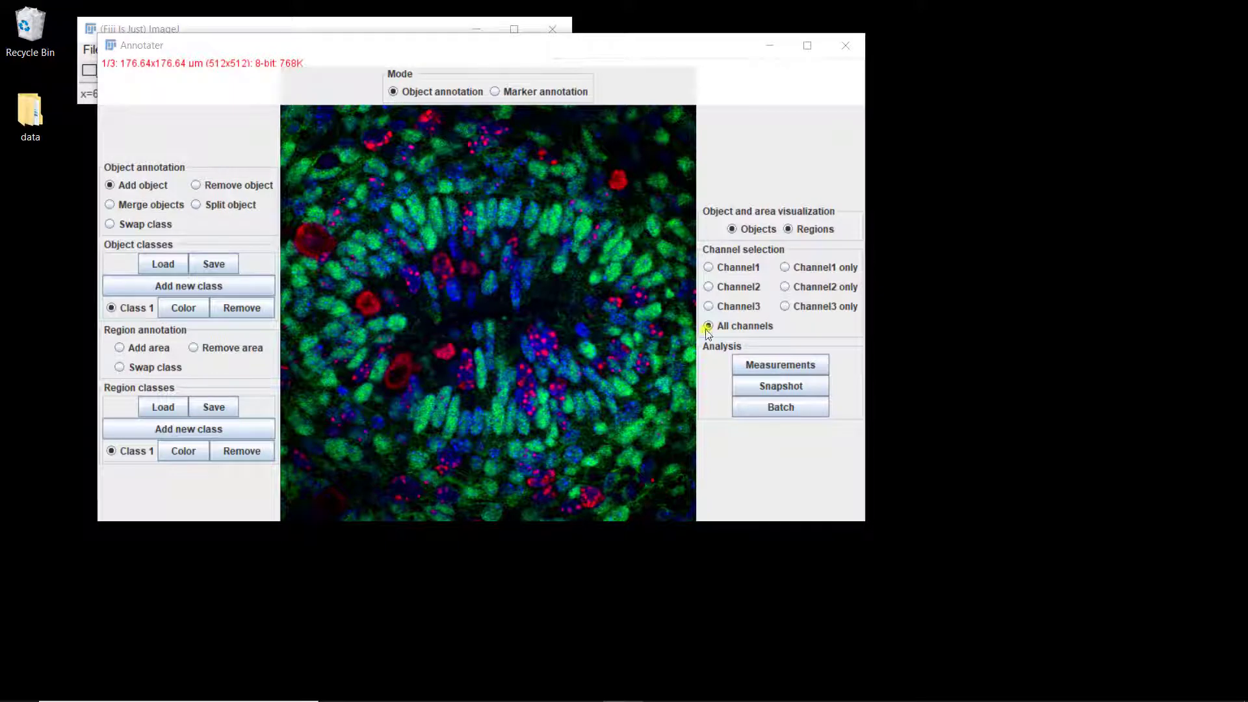
# Step: Display only channel 3 of the image and enlarge the annotation window
pyautogui.click(803, 307)
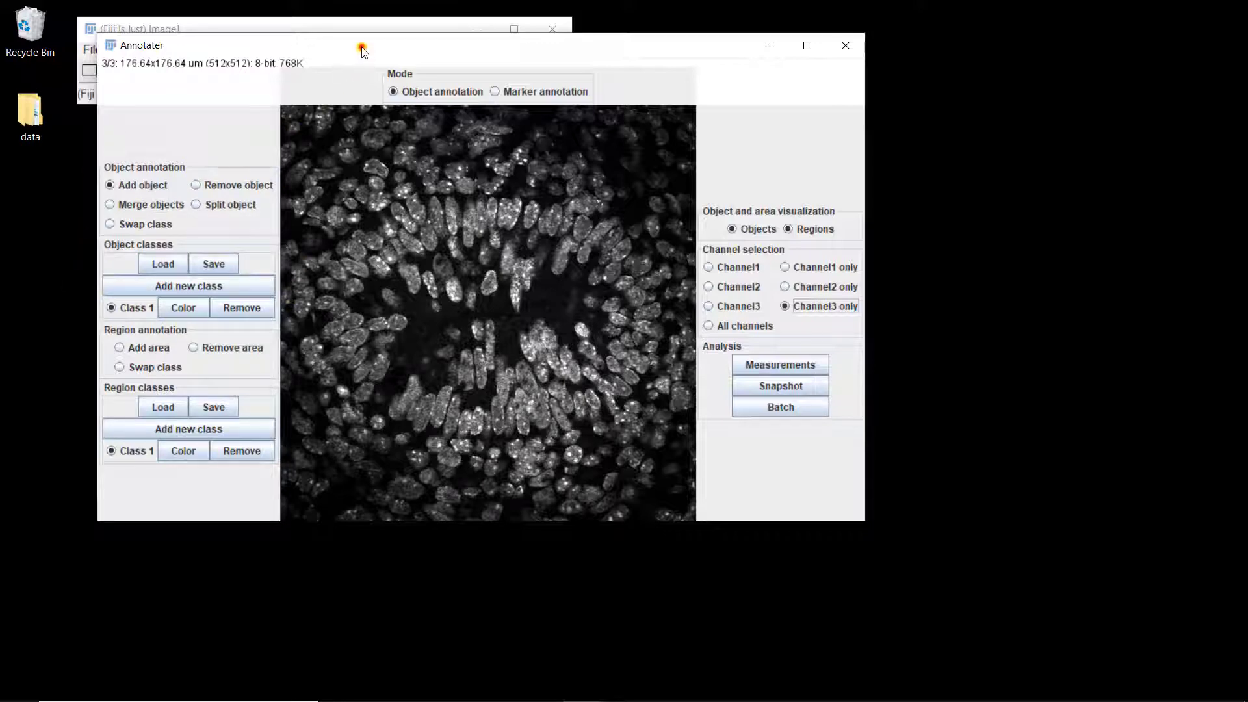
pyautogui.moveTo(362, 50)
pyautogui.mouseDown()
pyautogui.moveTo(384, 65)
pyautogui.moveTo(352, 49)
pyautogui.mouseUp()
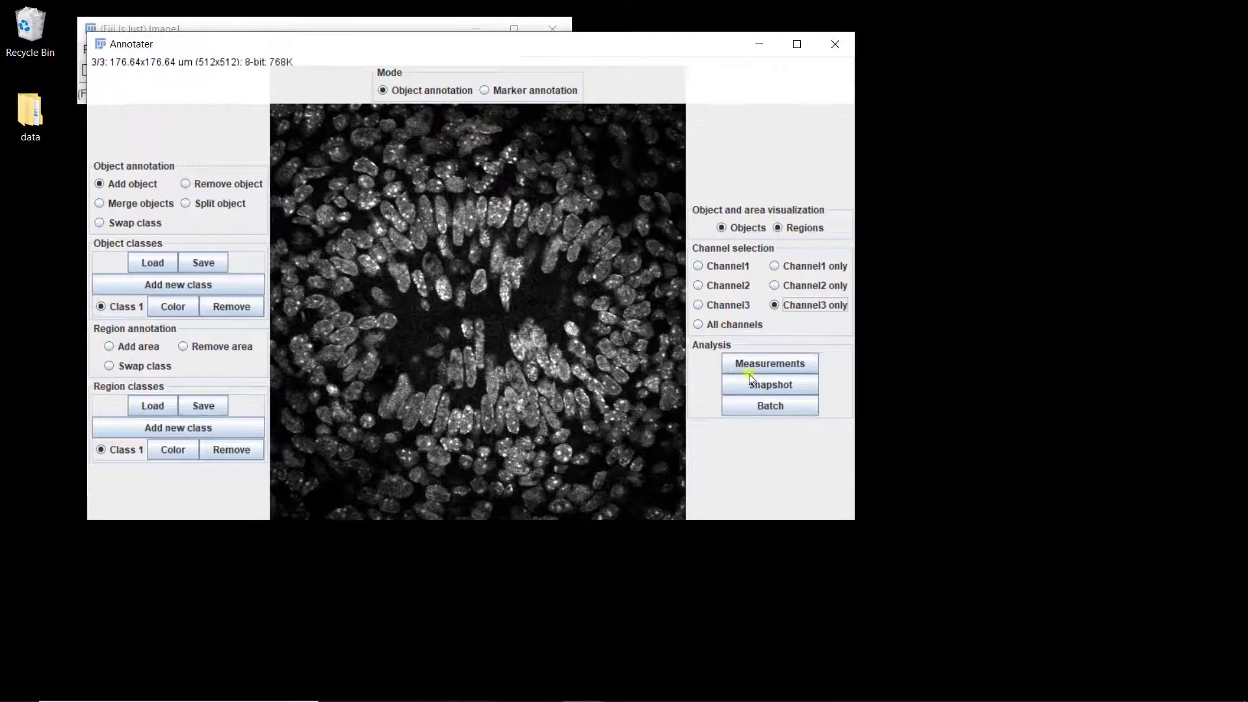
pyautogui.moveTo(852, 519)
pyautogui.mouseDown()
pyautogui.moveTo(964, 537)
pyautogui.moveTo(1087, 632)
pyautogui.moveTo(1146, 645)
pyautogui.mouseUp()
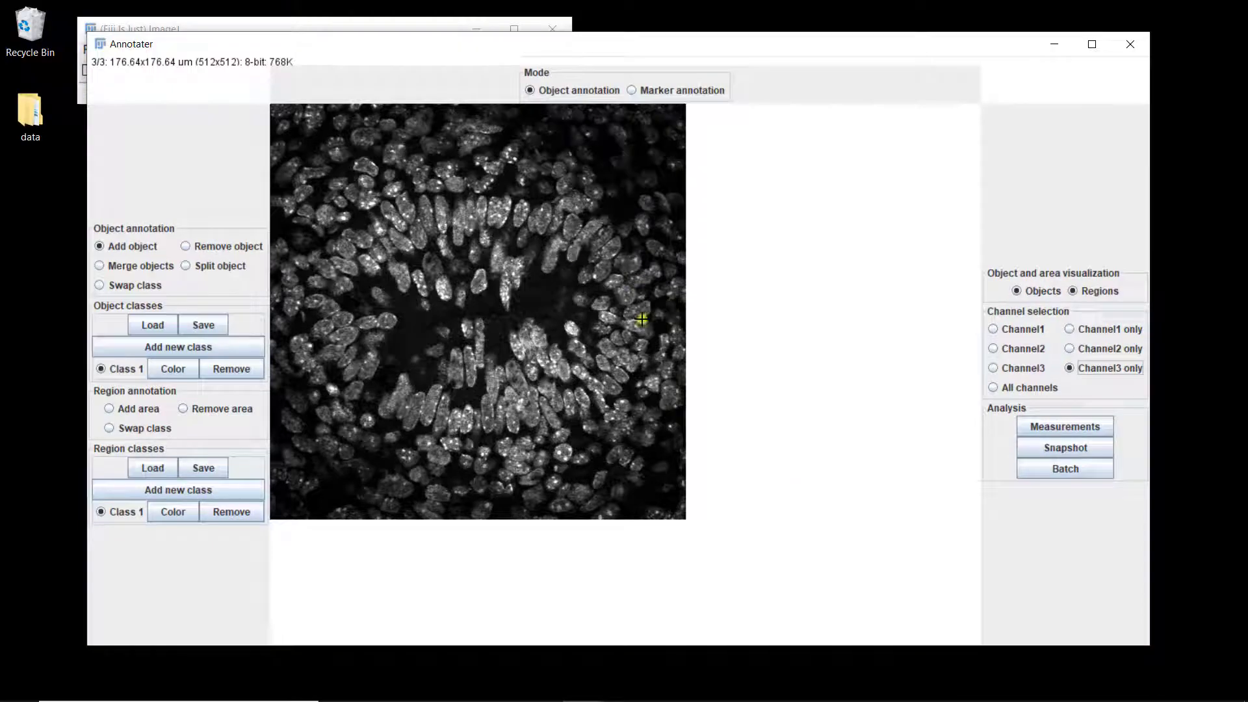
# Step: Examine the channel 3 nuclei at several zoom levels up to 300%
pyautogui.press('+')
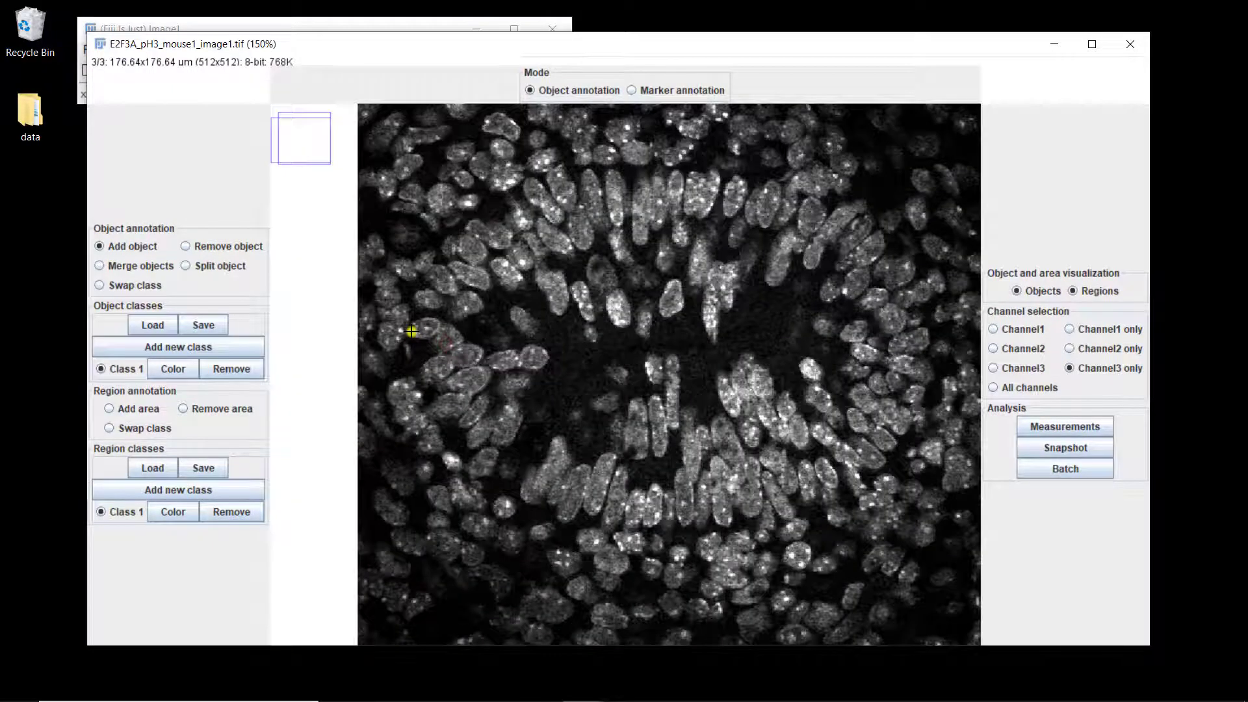
pyautogui.press('+')
pyautogui.press('+')
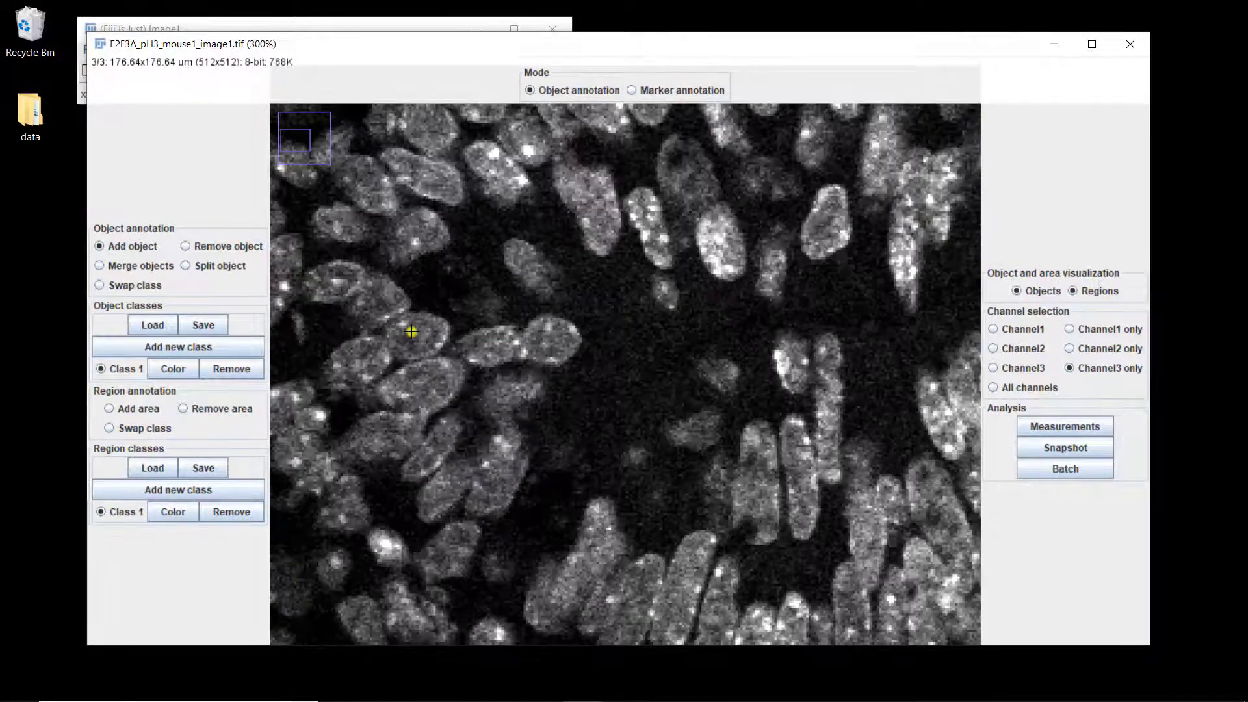
pyautogui.press('-')
pyautogui.press('-')
pyautogui.press('-')
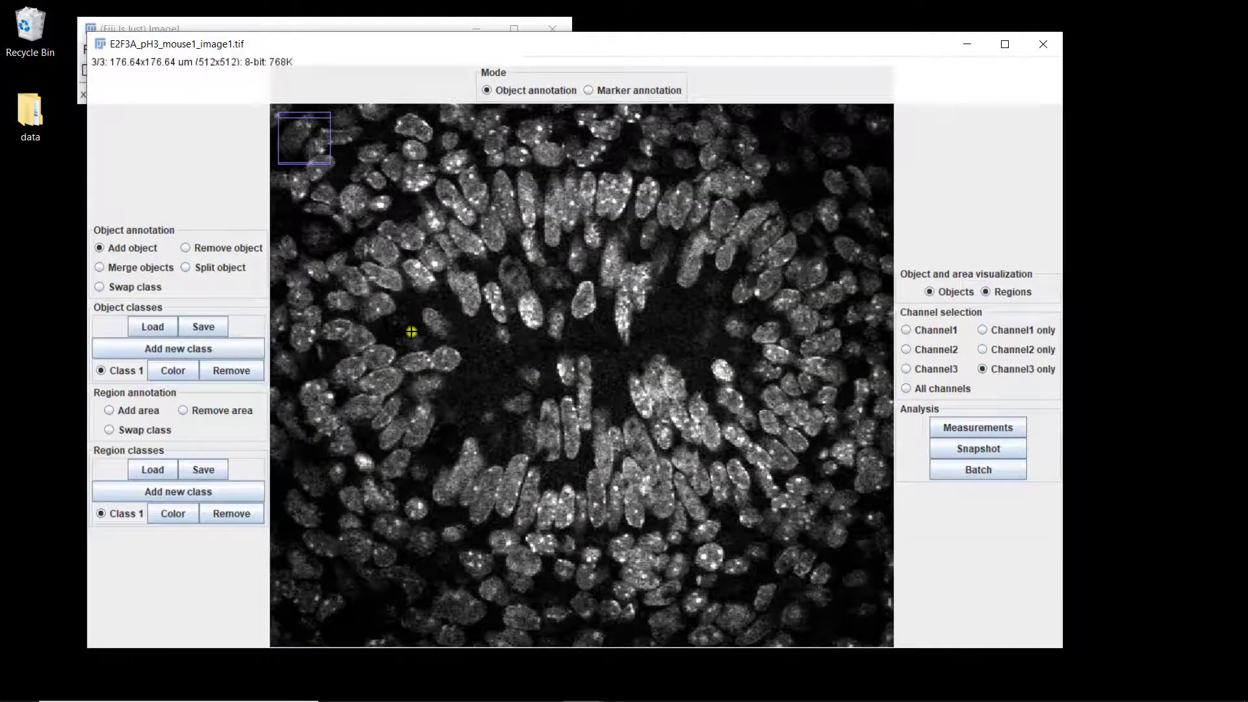
pyautogui.press('+')
pyautogui.press('+')
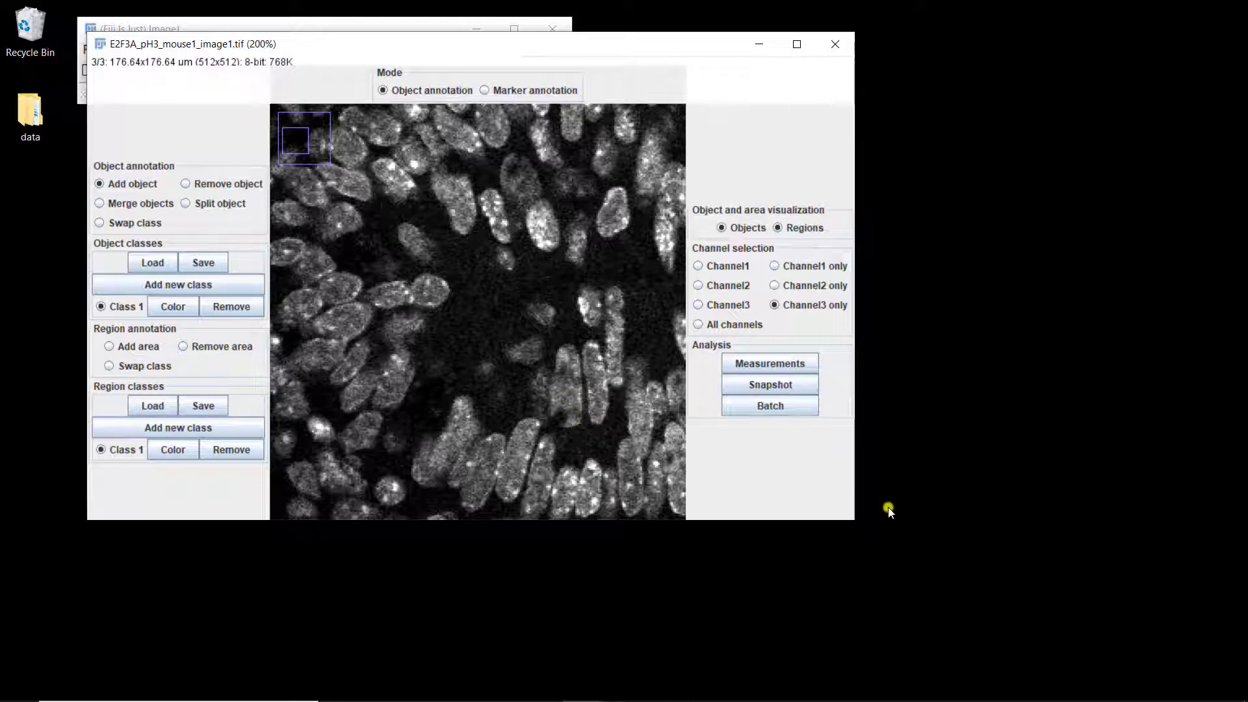
# Step: Enlarge the annotation window again and bring the nuclei in the upper-left part of the image into view at 300%
pyautogui.moveTo(851, 520); pyautogui.dragTo(1042, 629)
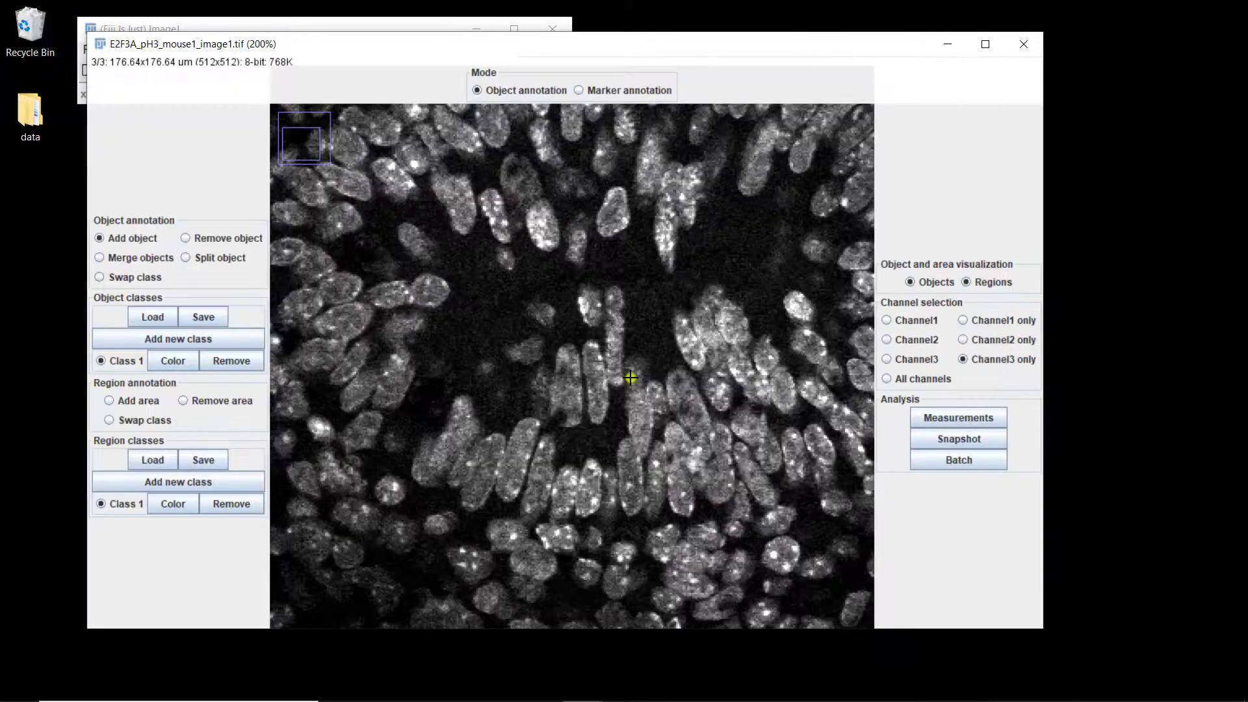
pyautogui.scroll(3, 630, 378)
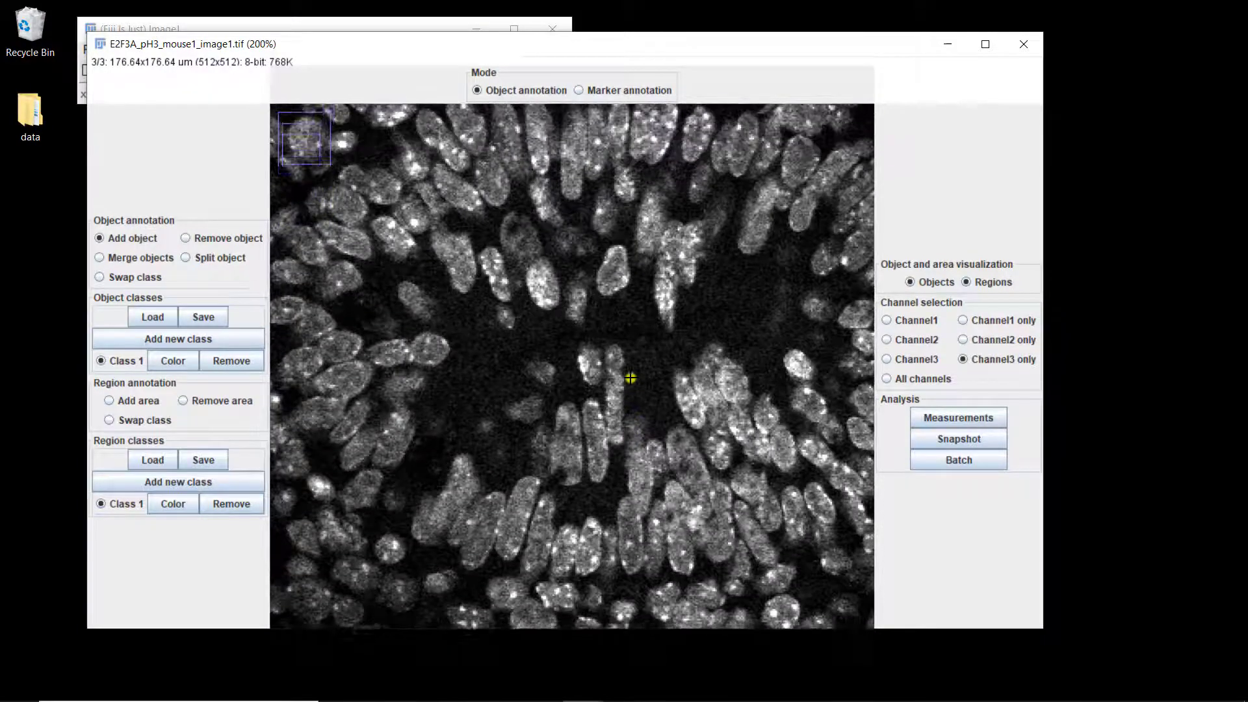
pyautogui.scroll(-2, 630, 378)
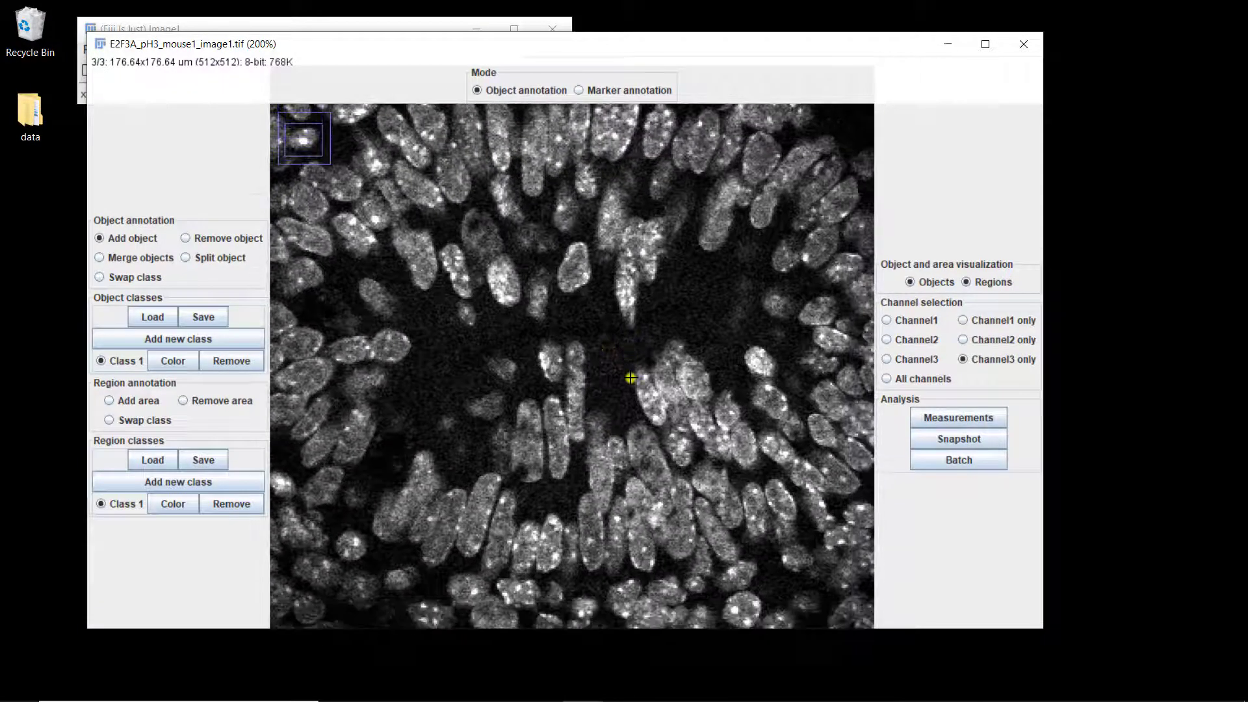
pyautogui.hscroll(-4, 631, 378)
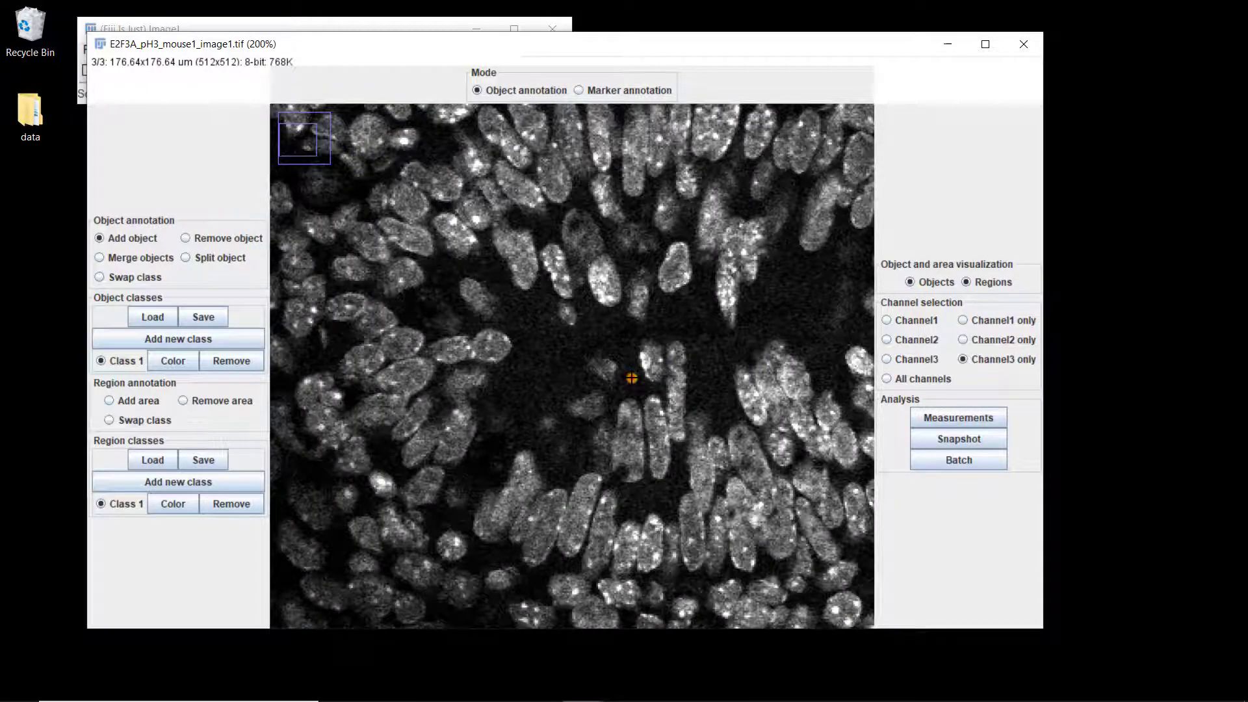
pyautogui.scroll(3, 632, 377)
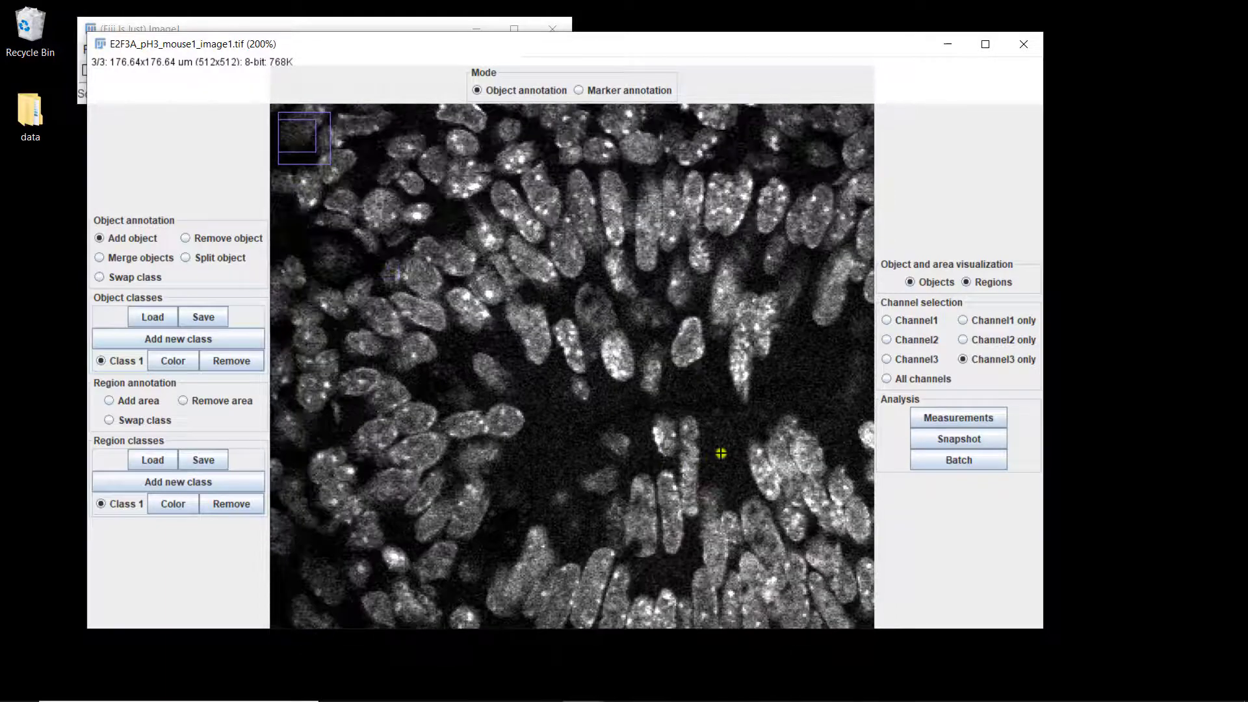
pyautogui.scroll(1, 724, 457)
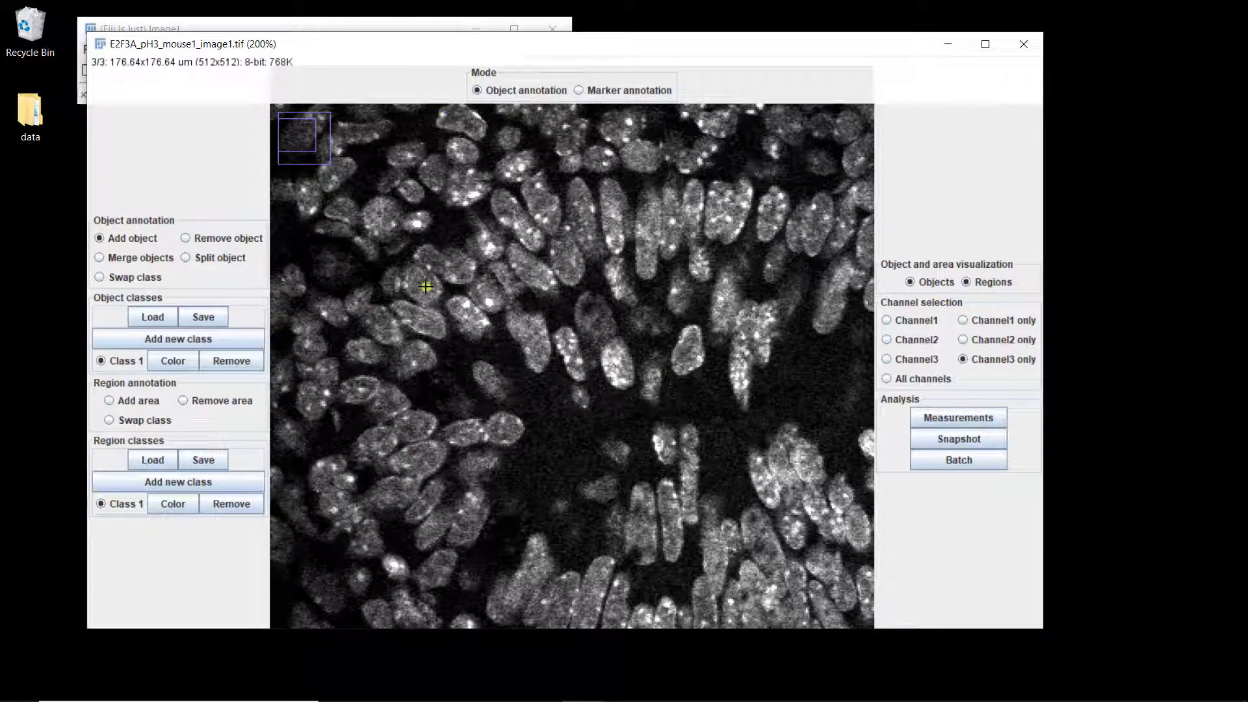
pyautogui.scroll(1, 425, 287)
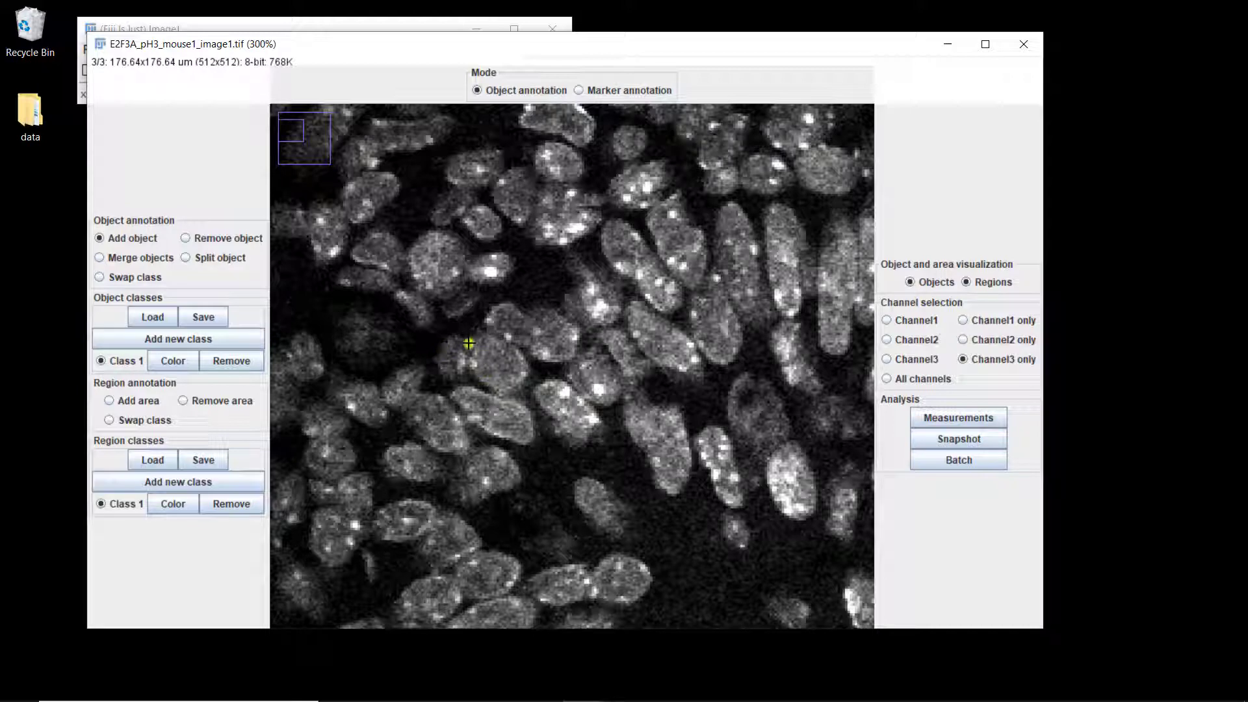
# Step: Outline seven adjacent nuclei in the upper-left part of the image as Class 1 objects
pyautogui.moveTo(471, 340)
pyautogui.mouseDown()
pyautogui.moveTo(477, 385)
pyautogui.moveTo(519, 382)
pyautogui.moveTo(528, 358)
pyautogui.moveTo(502, 337)
pyautogui.moveTo(510, 322)
pyautogui.mouseUp()
pyautogui.moveTo(580, 393)
pyautogui.mouseDown()
pyautogui.moveTo(594, 405)
pyautogui.moveTo(622, 376)
pyautogui.moveTo(610, 352)
pyautogui.moveTo(568, 357)
pyautogui.mouseUp()
pyautogui.moveTo(486, 309)
pyautogui.mouseDown()
pyautogui.moveTo(485, 335)
pyautogui.moveTo(506, 343)
pyautogui.moveTo(518, 306)
pyautogui.moveTo(508, 301)
pyautogui.mouseUp()
pyautogui.moveTo(533, 357)
pyautogui.mouseDown()
pyautogui.moveTo(563, 364)
pyautogui.moveTo(579, 339)
pyautogui.moveTo(559, 312)
pyautogui.moveTo(525, 312)
pyautogui.moveTo(514, 331)
pyautogui.mouseUp()
pyautogui.moveTo(574, 280)
pyautogui.mouseDown()
pyautogui.moveTo(569, 325)
pyautogui.moveTo(616, 287)
pyautogui.moveTo(582, 280)
pyautogui.mouseUp()
pyautogui.moveTo(599, 332)
pyautogui.mouseDown()
pyautogui.moveTo(621, 376)
pyautogui.moveTo(647, 362)
pyautogui.moveTo(626, 325)
pyautogui.moveTo(602, 329)
pyautogui.moveTo(687, 375)
pyautogui.moveTo(695, 334)
pyautogui.moveTo(632, 289)
pyautogui.moveTo(628, 335)
pyautogui.mouseUp()
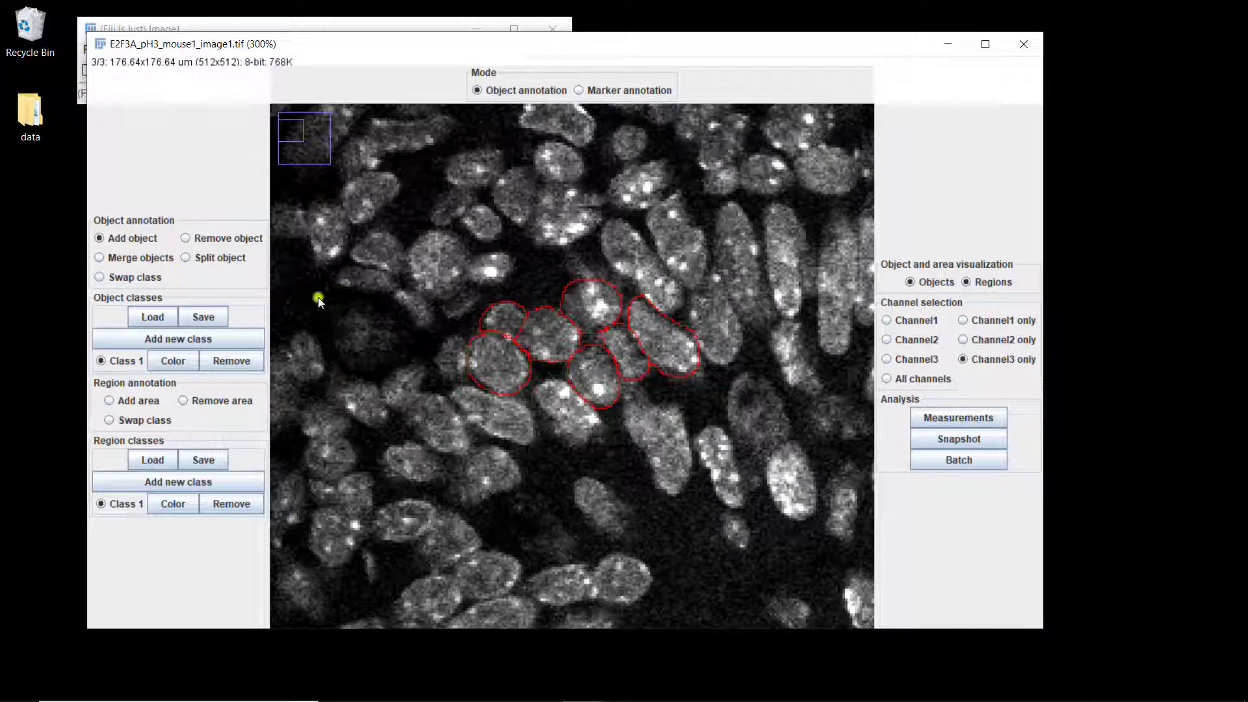
# Step: Remove the lowest round nucleus outline and the narrow one beside the elongated nucleus from the annotated group
pyautogui.click(219, 239)
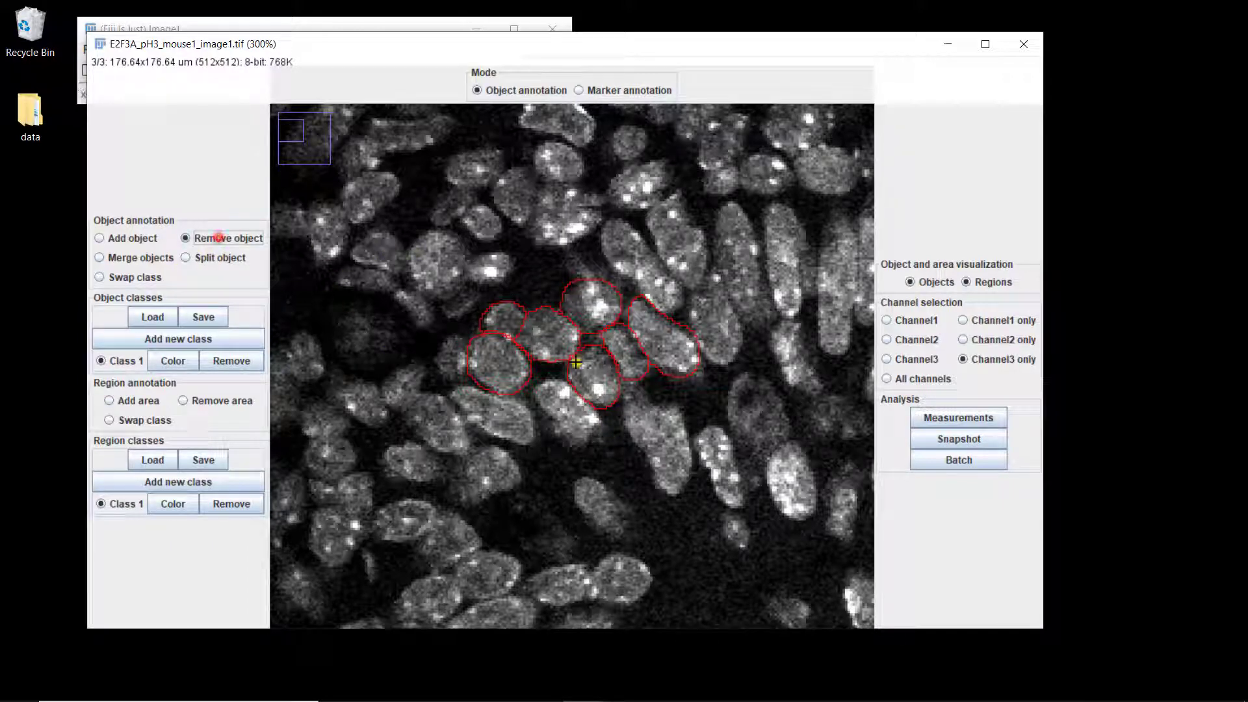
pyautogui.click(605, 377)
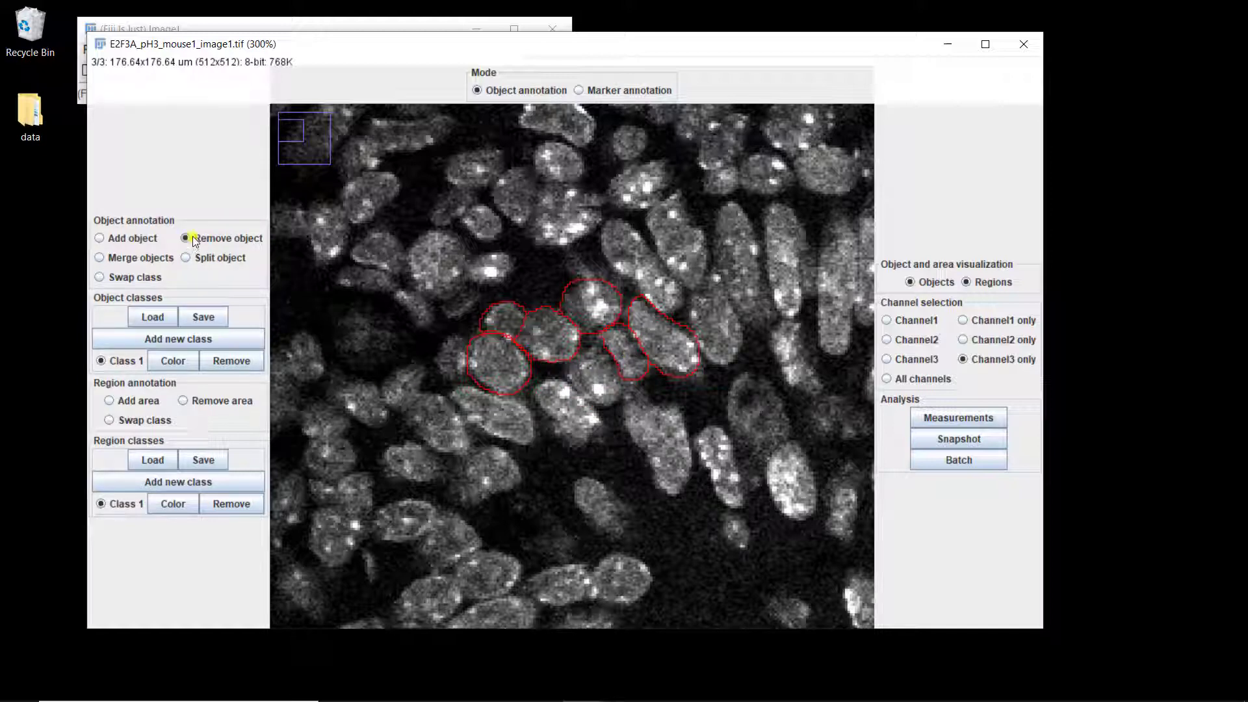
pyautogui.click(628, 354)
# Step: Merge the large leftmost outlined nucleus with the small one above it and the neighbouring one to its right
pyautogui.click(146, 260)
pyautogui.click(495, 357)
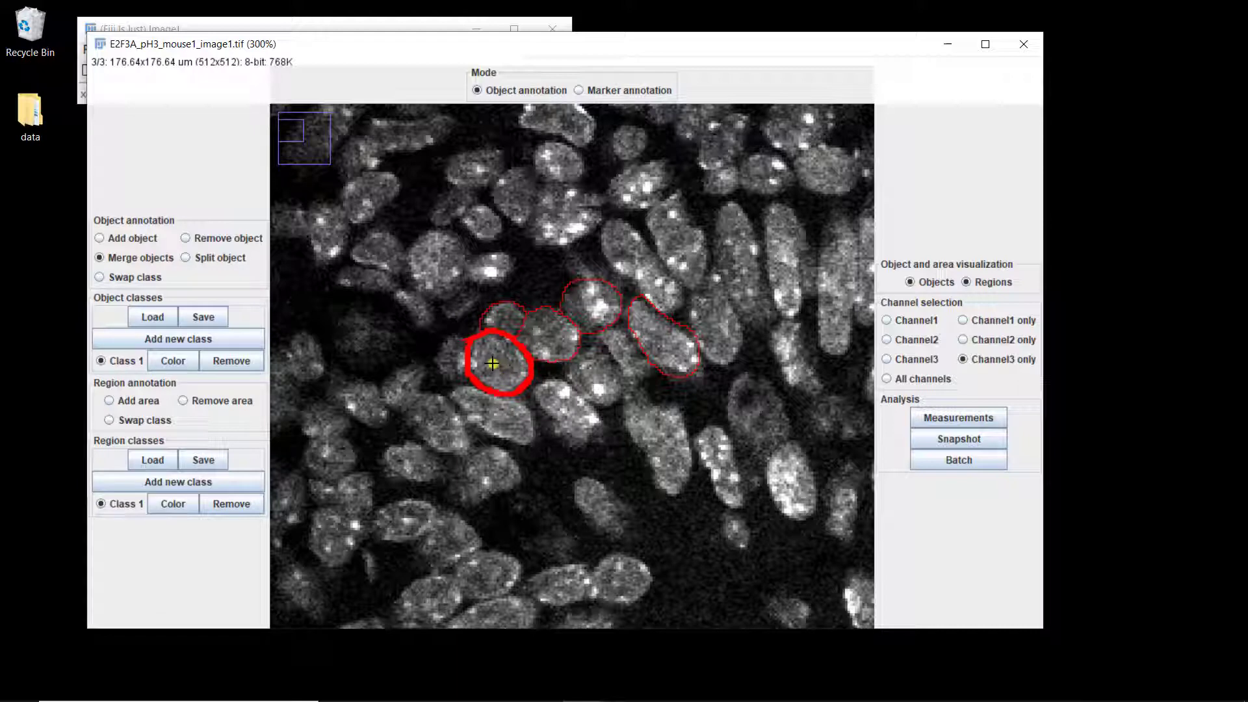
pyautogui.click(503, 316)
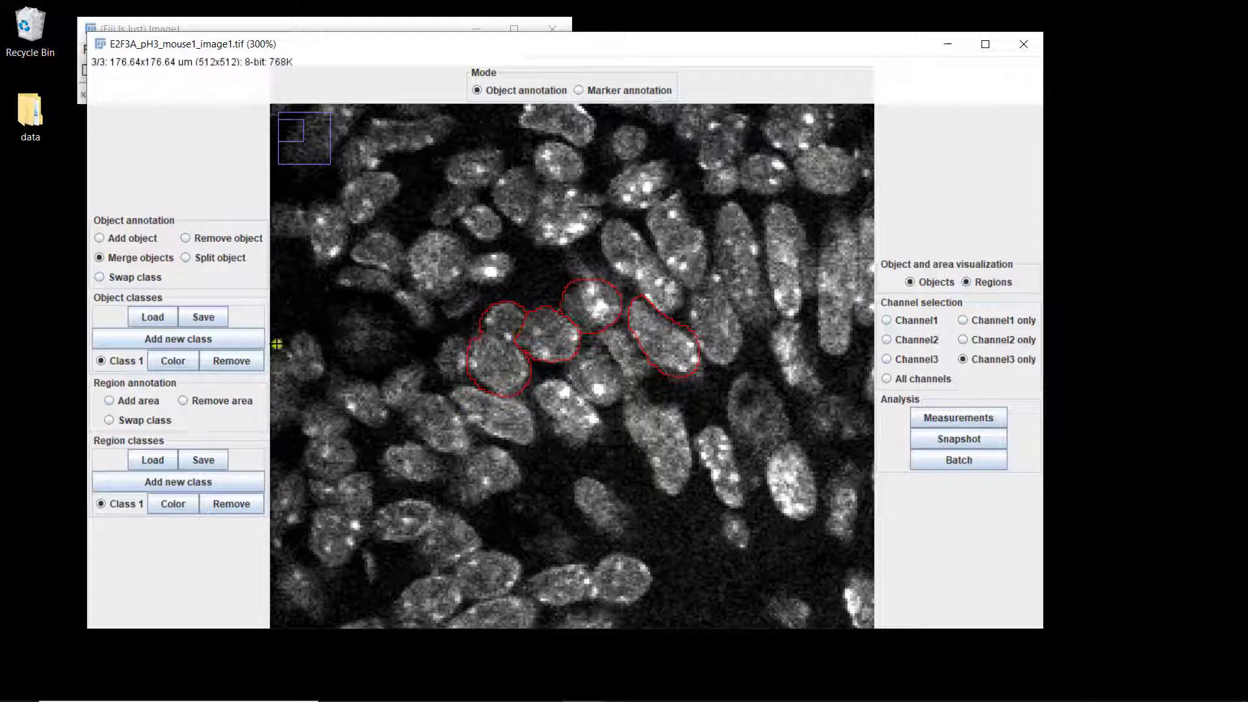
pyautogui.click(540, 332)
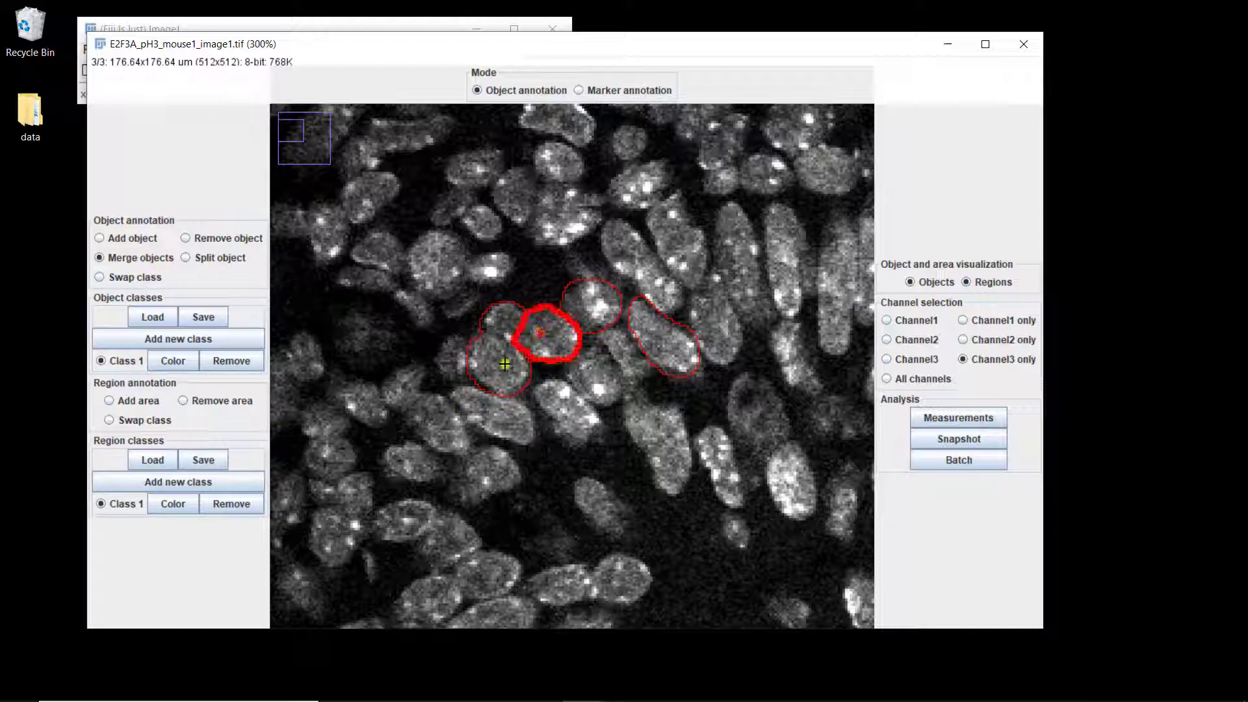
pyautogui.click(501, 362)
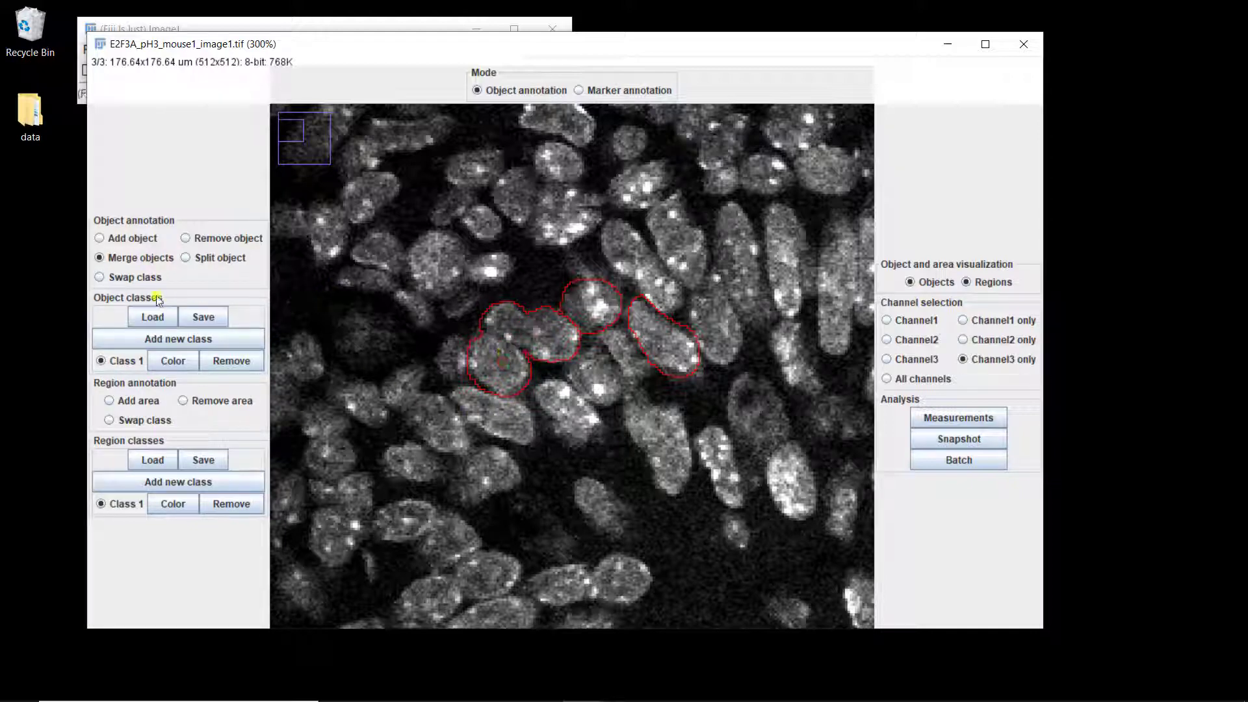
# Step: Split the large lower-left nucleus off from the merged object
pyautogui.click(202, 260)
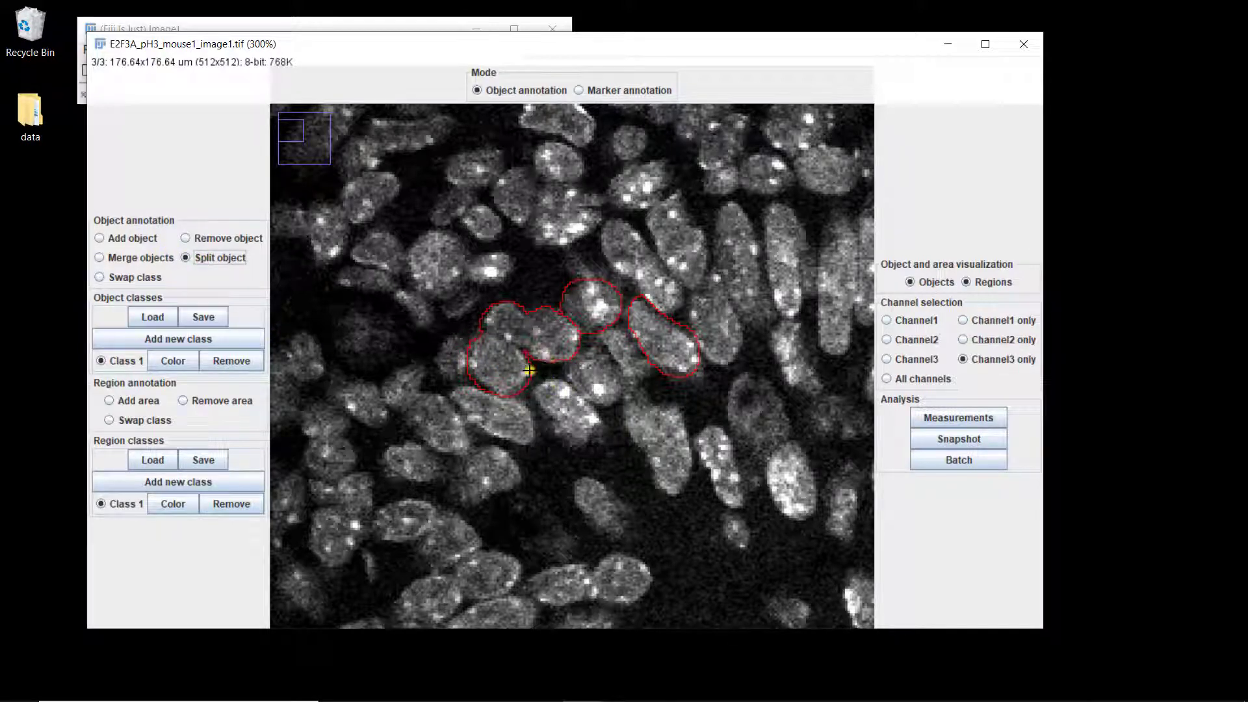
pyautogui.moveTo(529, 370); pyautogui.dragTo(525, 392)
pyautogui.moveTo(539, 375); pyautogui.dragTo(539, 377)
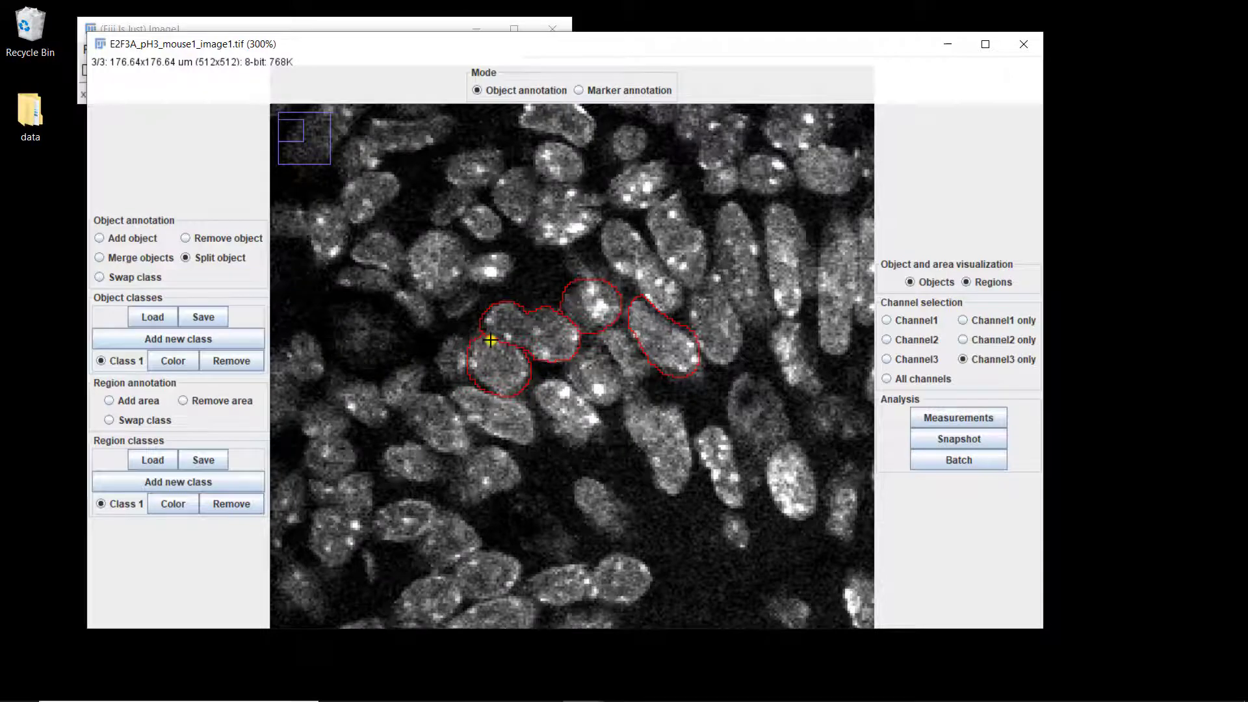
# Step: Add a second object class, make Class 2 active for new objects, and display only channel 3
pyautogui.press('-')
pyautogui.press('-')
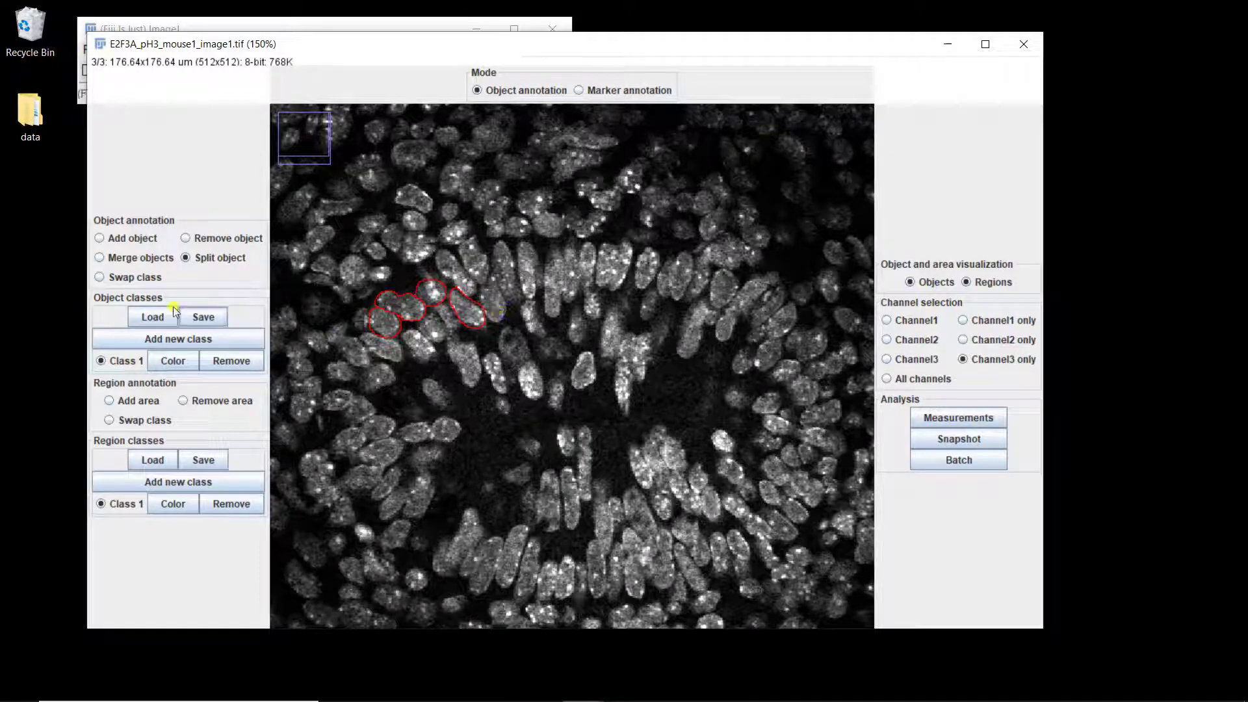
pyautogui.click(145, 339)
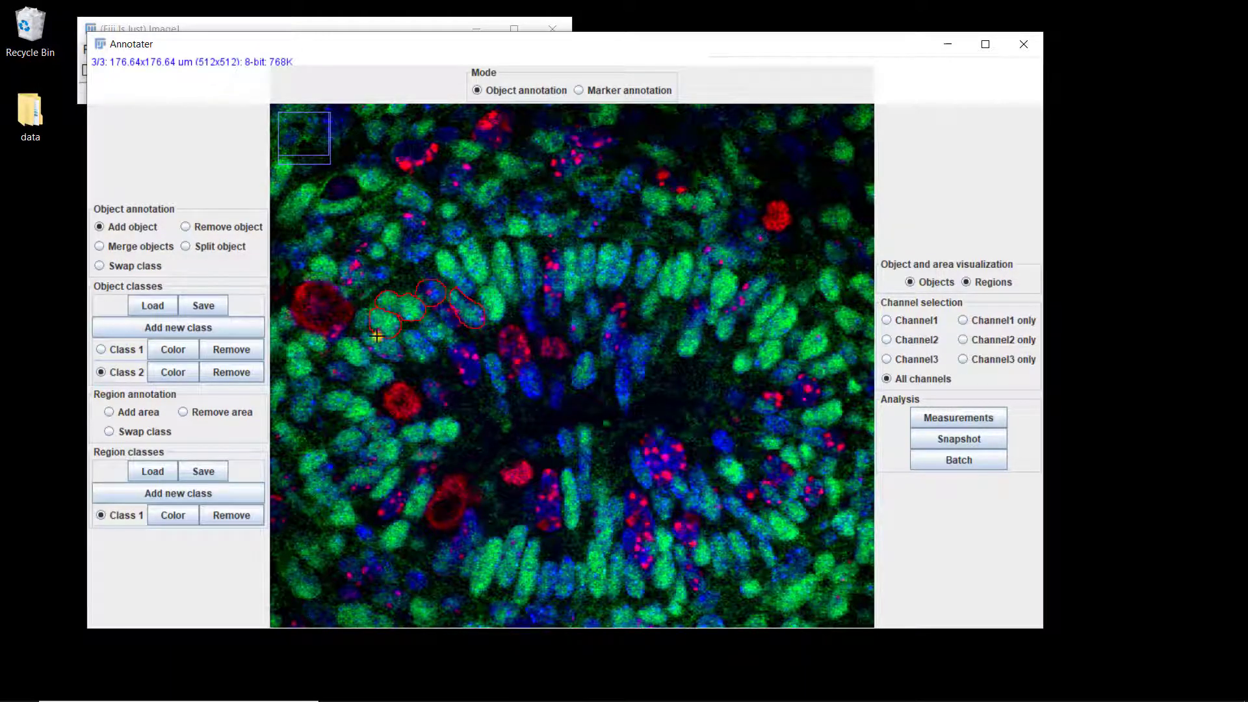
pyautogui.click(143, 373)
pyautogui.click(988, 362)
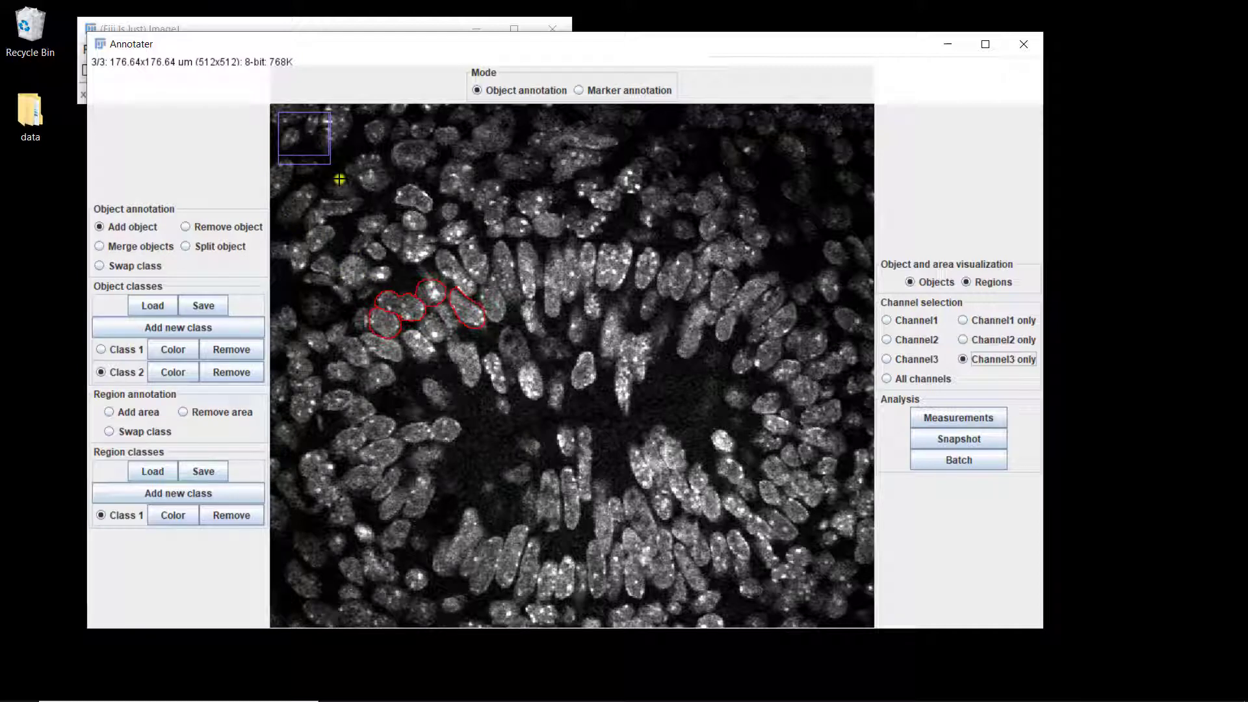
# Step: Outline five Class 2 nuclei: the large round one, three small ones beside and above it, and an elongated one below
pyautogui.scroll(2, 364, 270)
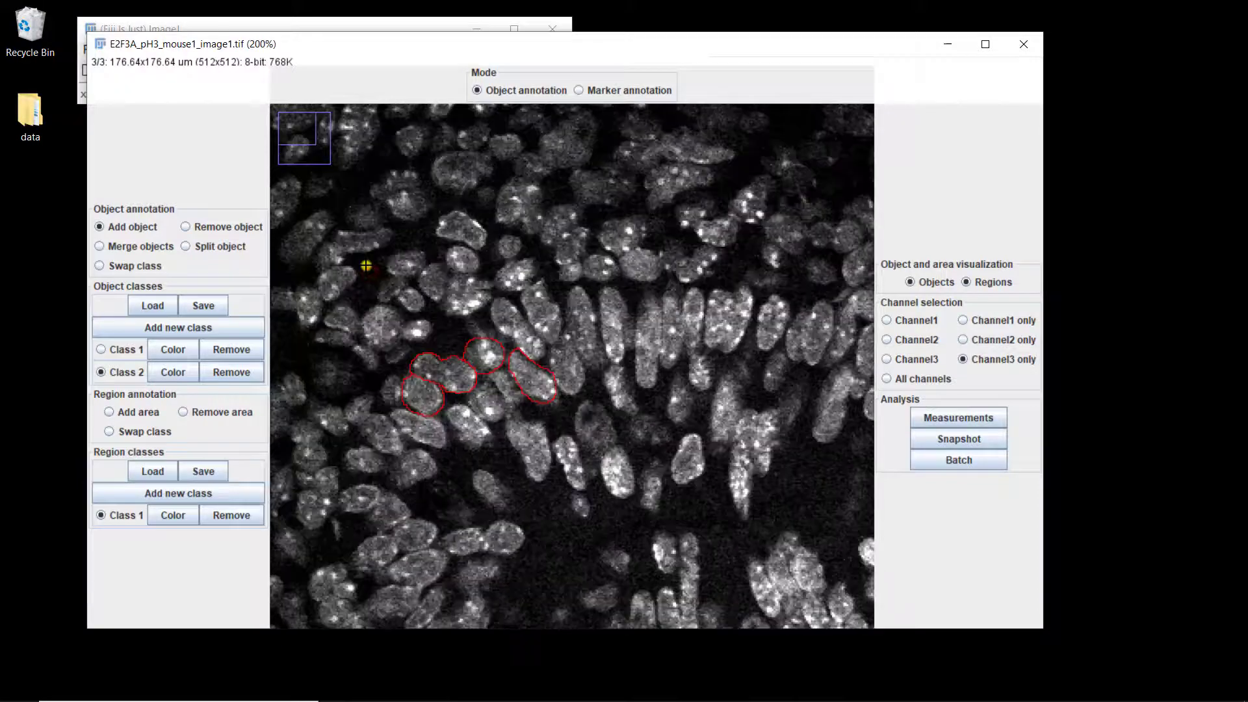
pyautogui.scroll(1, 366, 265)
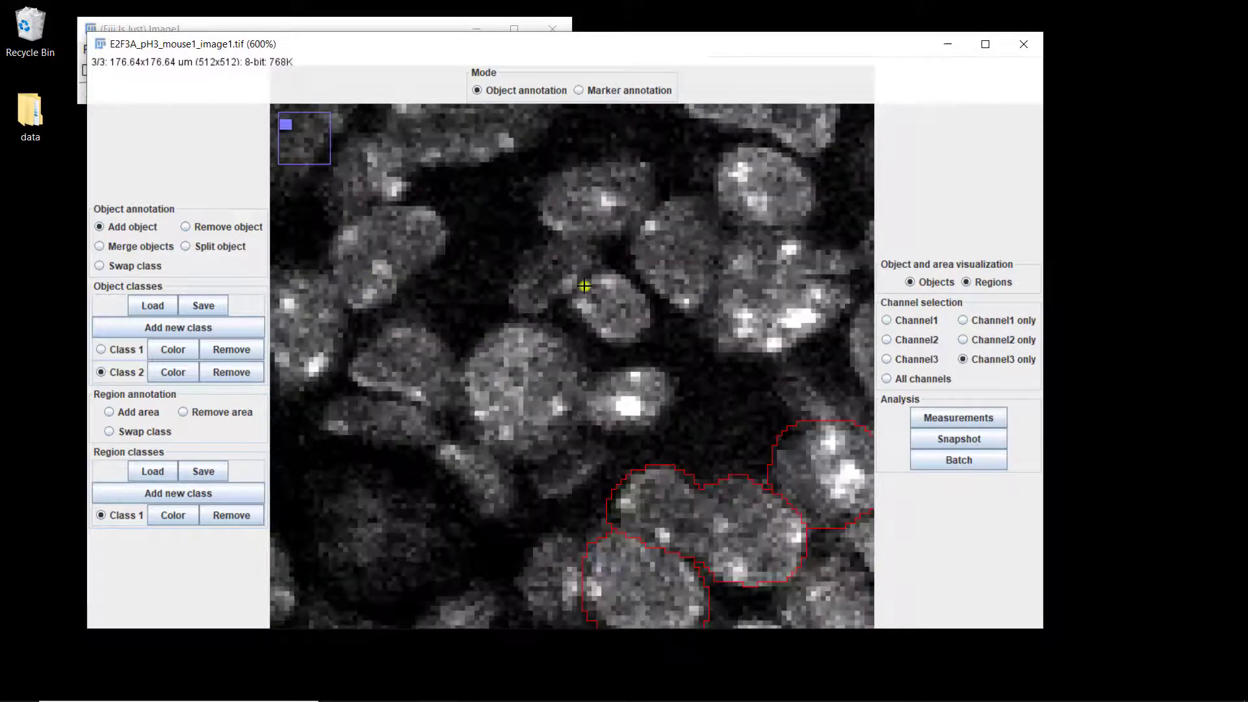
pyautogui.scroll(-1, 673, 333)
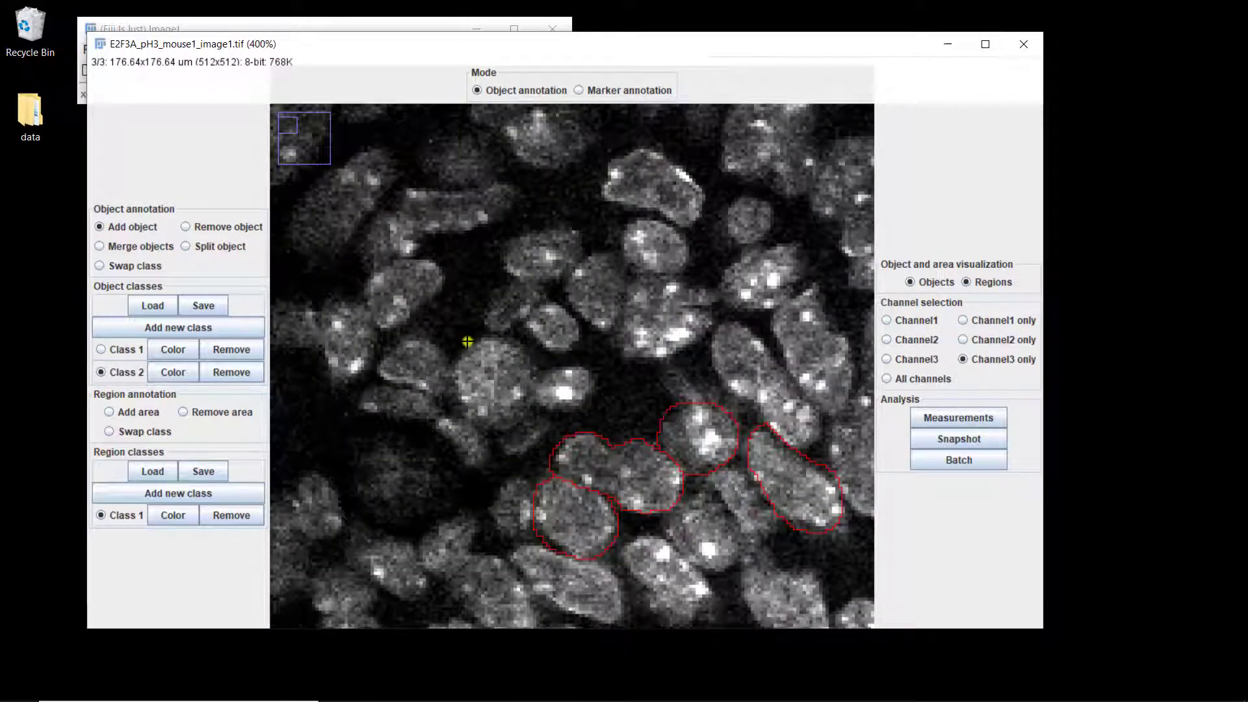
pyautogui.moveTo(459, 349)
pyautogui.mouseDown()
pyautogui.moveTo(462, 412)
pyautogui.moveTo(494, 433)
pyautogui.moveTo(541, 390)
pyautogui.moveTo(509, 338)
pyautogui.mouseUp()
pyautogui.moveTo(530, 390)
pyautogui.mouseDown()
pyautogui.moveTo(539, 404)
pyautogui.moveTo(575, 400)
pyautogui.moveTo(565, 365)
pyautogui.moveTo(532, 389)
pyautogui.mouseUp()
pyautogui.moveTo(545, 299)
pyautogui.mouseDown()
pyautogui.moveTo(530, 302)
pyautogui.moveTo(541, 351)
pyautogui.moveTo(581, 336)
pyautogui.mouseUp()
pyautogui.moveTo(545, 293); pyautogui.dragTo(546, 297)
pyautogui.moveTo(546, 301)
pyautogui.mouseDown()
pyautogui.moveTo(544, 287)
pyautogui.moveTo(490, 292)
pyautogui.moveTo(537, 314)
pyautogui.mouseUp()
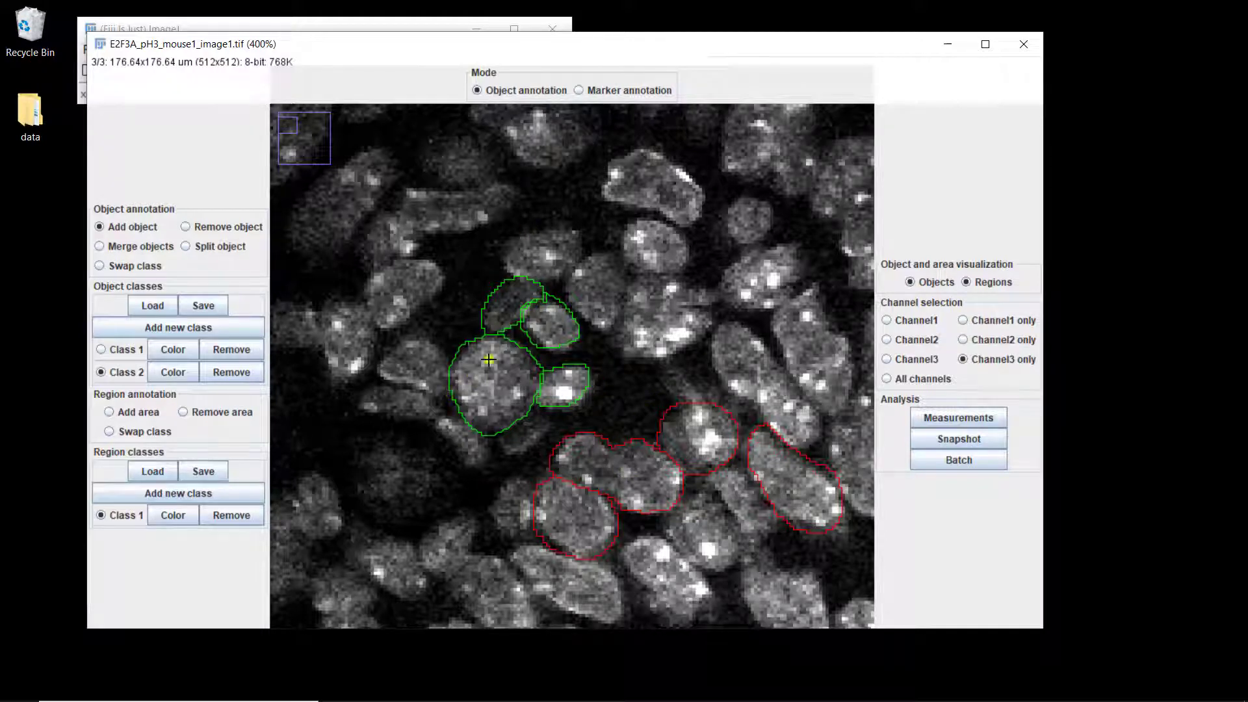
pyautogui.moveTo(442, 517)
pyautogui.mouseDown()
pyautogui.moveTo(419, 560)
pyautogui.moveTo(435, 579)
pyautogui.moveTo(464, 550)
pyautogui.moveTo(472, 514)
pyautogui.moveTo(440, 521)
pyautogui.mouseUp()
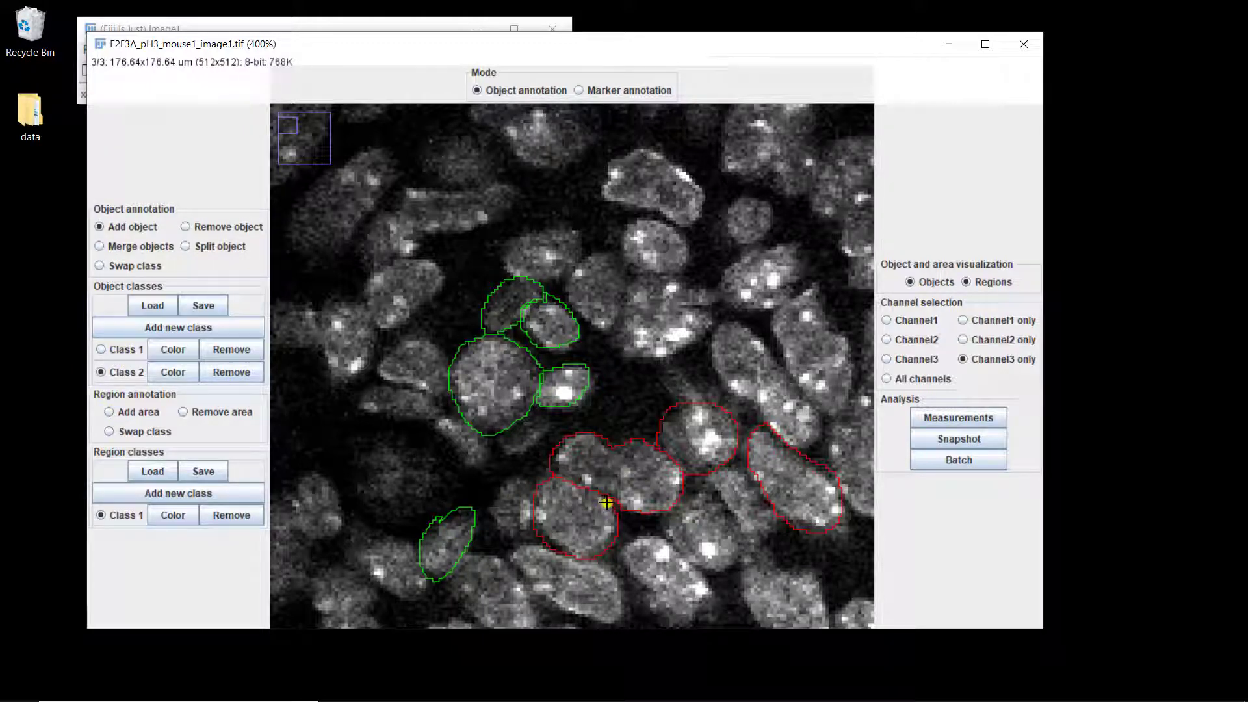
# Step: Reassign the isolated elongated Class 2 nucleus to Class 1 and change the Class 1 outline colour to teal
pyautogui.click(101, 349)
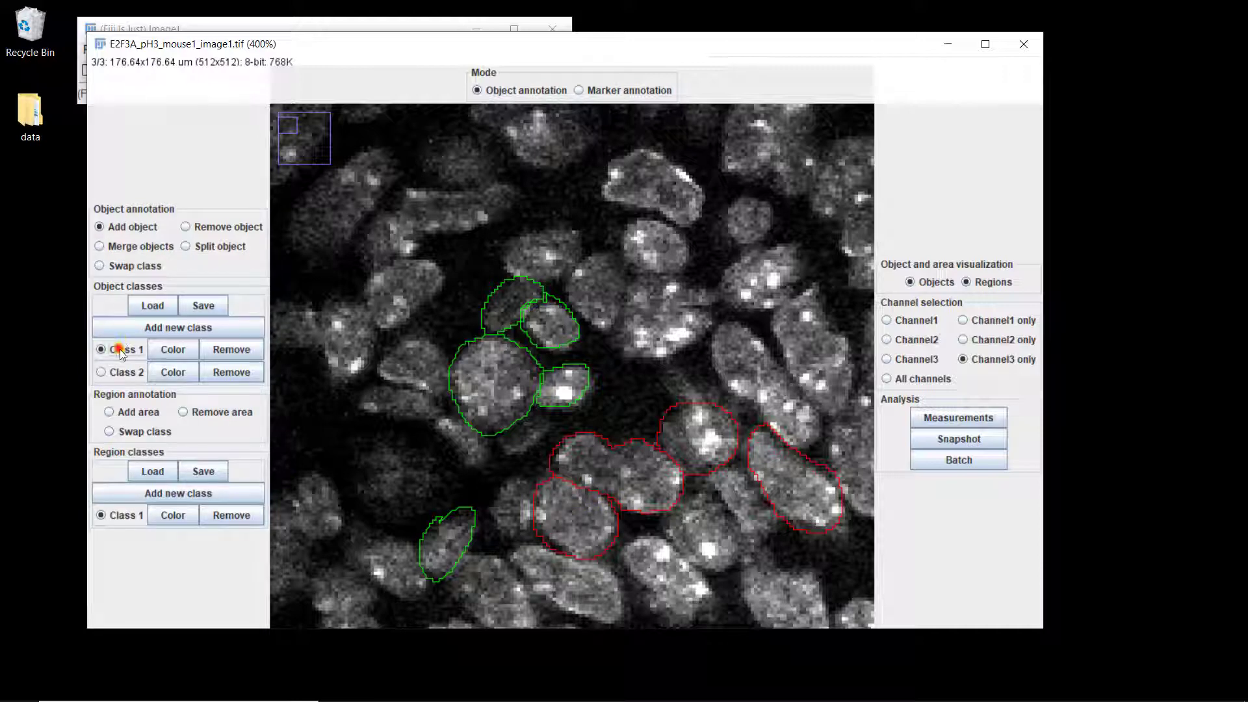
pyautogui.click(116, 267)
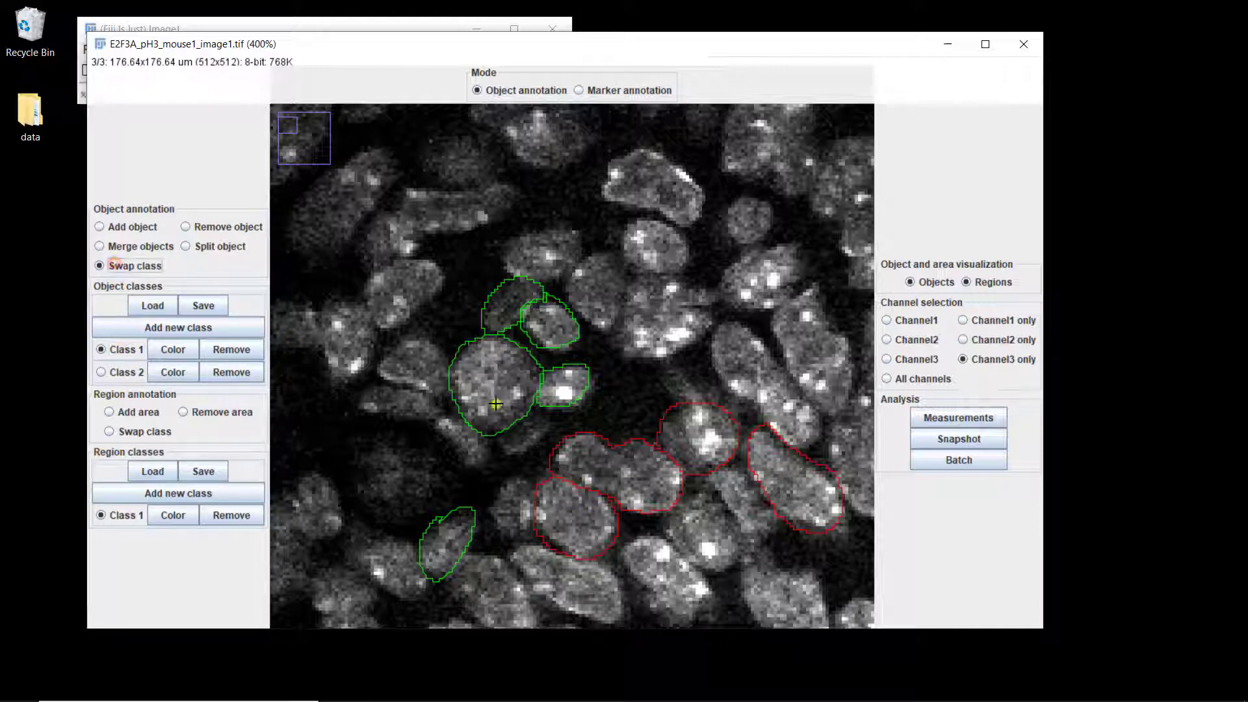
pyautogui.click(446, 539)
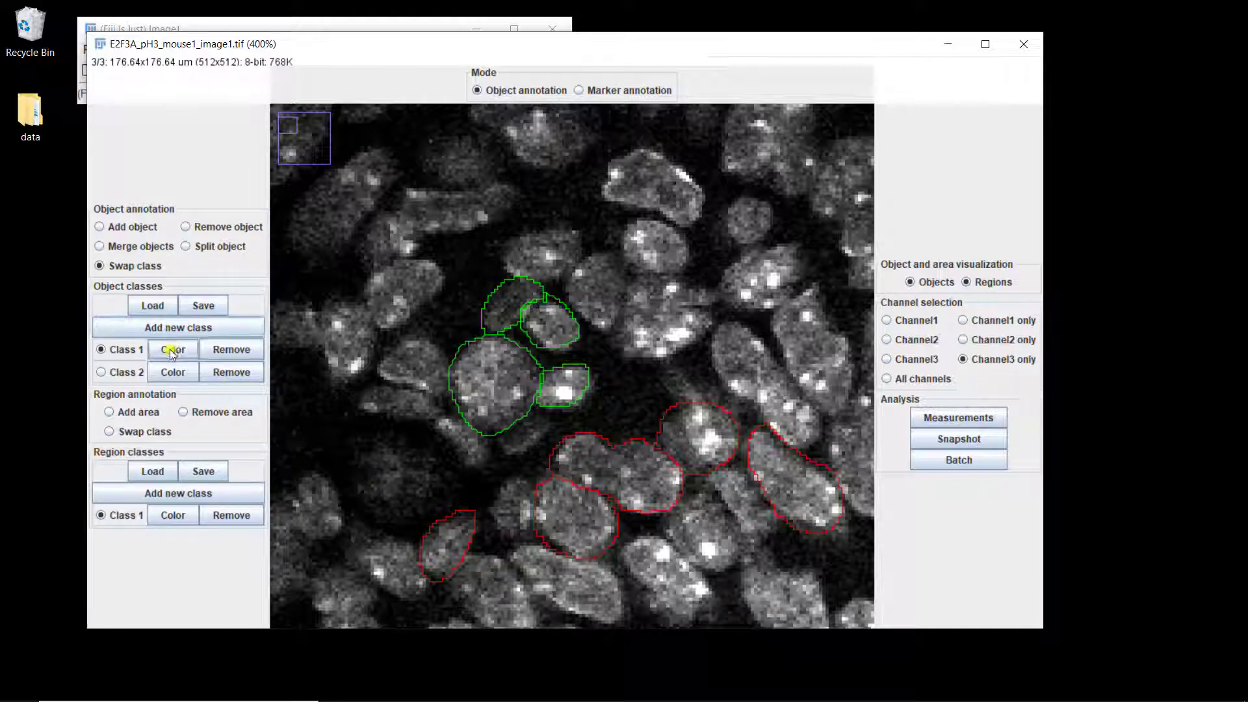
pyautogui.click(188, 372)
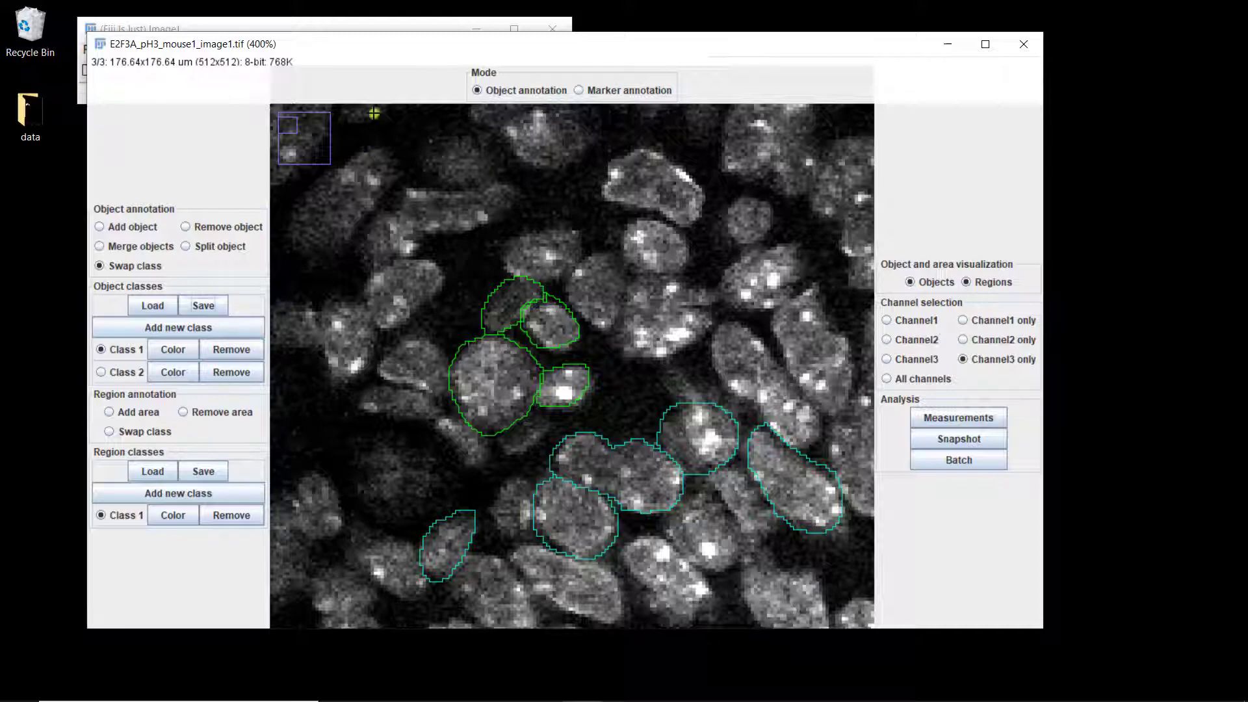
# Step: Dismiss the console error window and set the Class 1 object outline colour to cyan
pyautogui.click(428, 161)
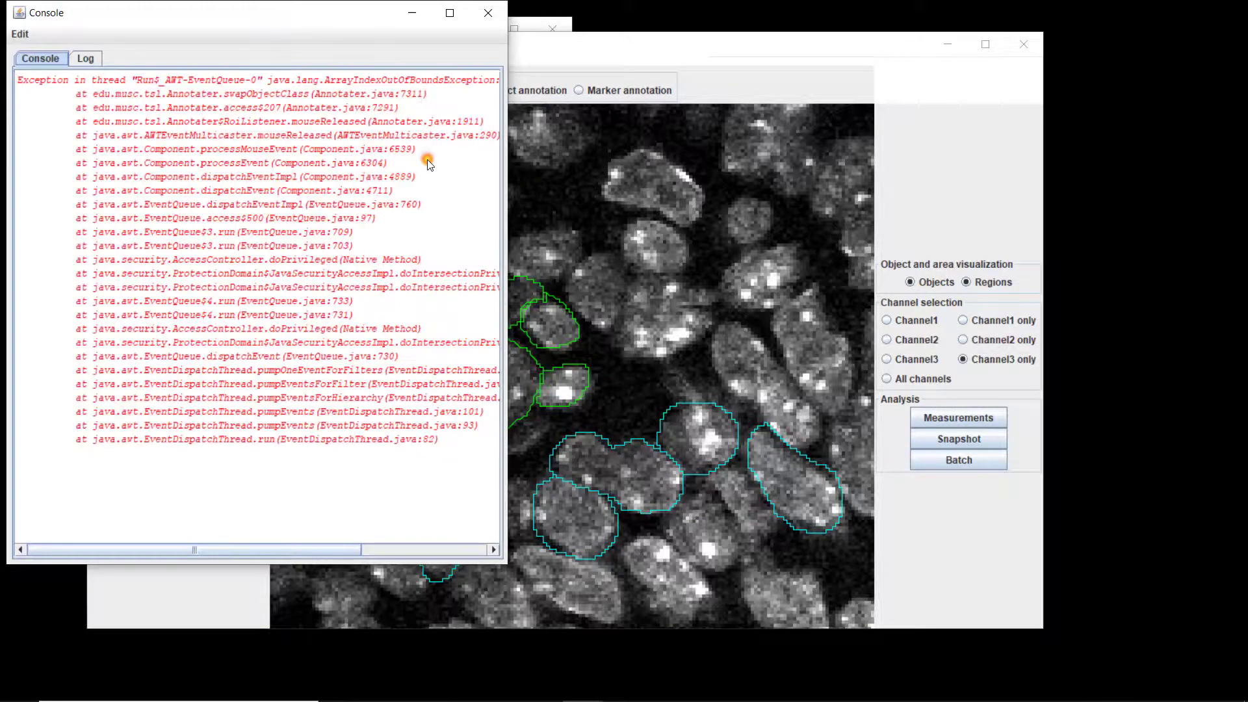
pyautogui.click(488, 12)
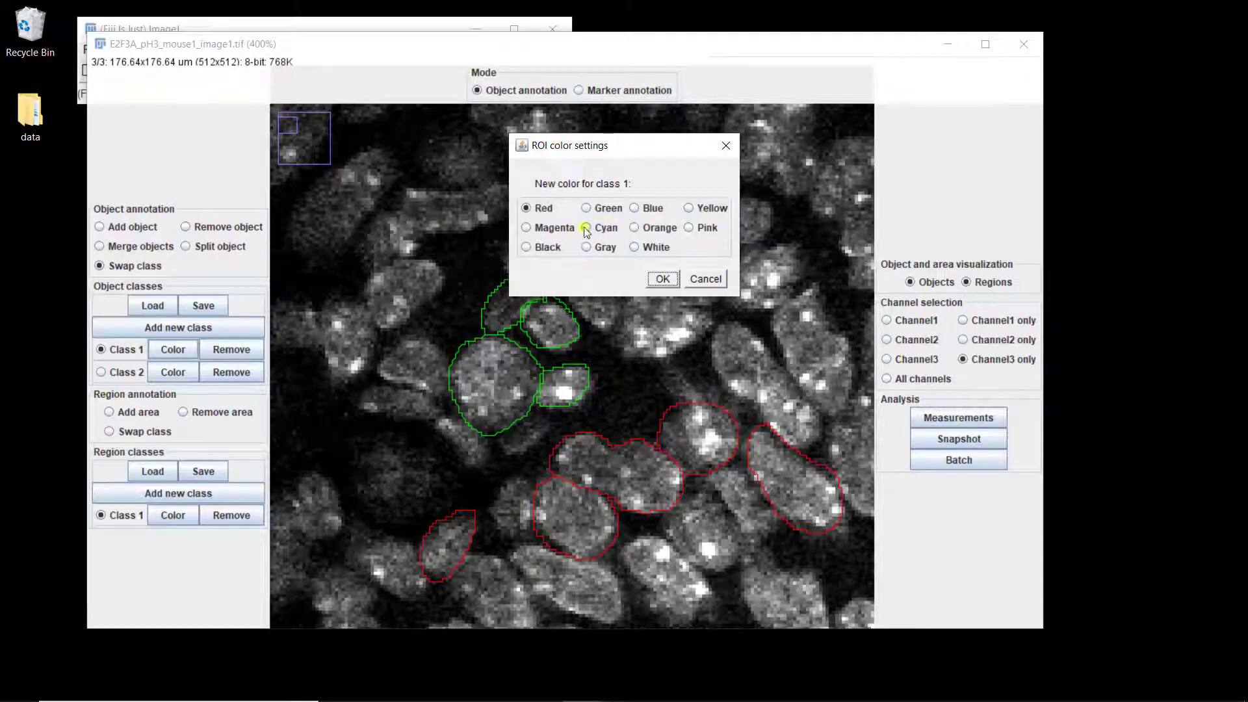
pyautogui.click(605, 230)
pyautogui.click(663, 279)
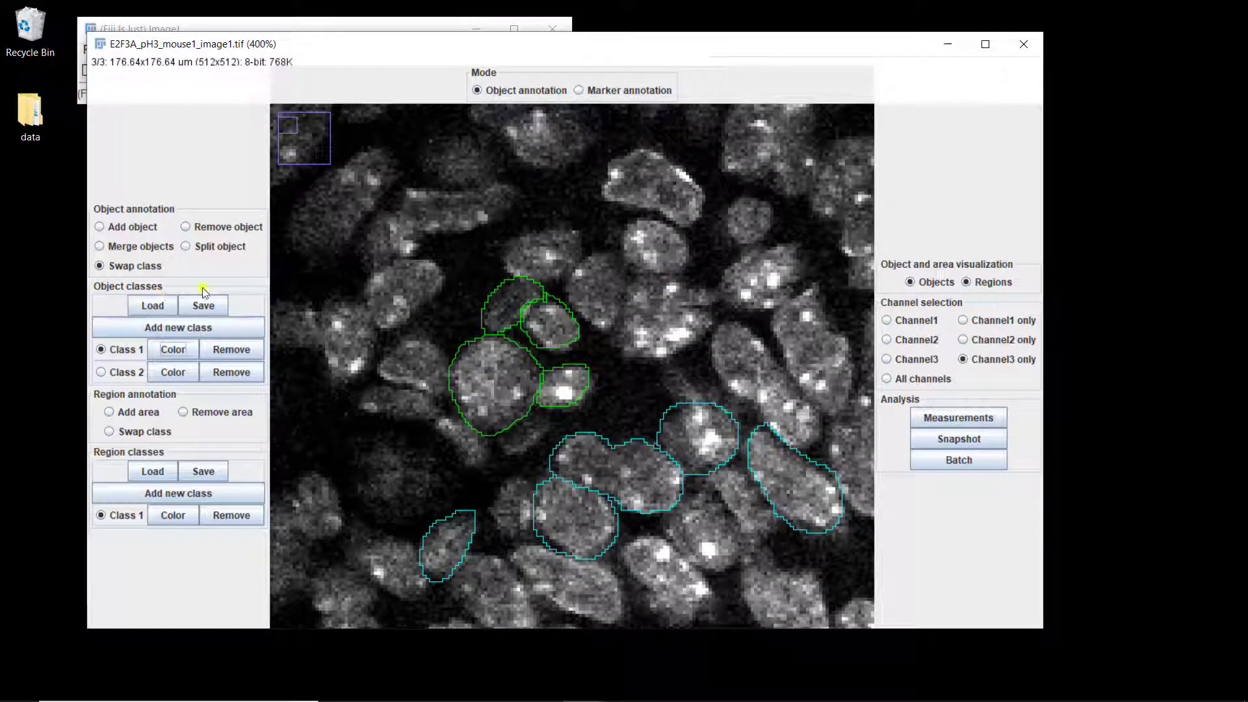
# Step: Save the object annotations as ObjectSegmentation in the data folder, one level above images
pyautogui.click(202, 308)
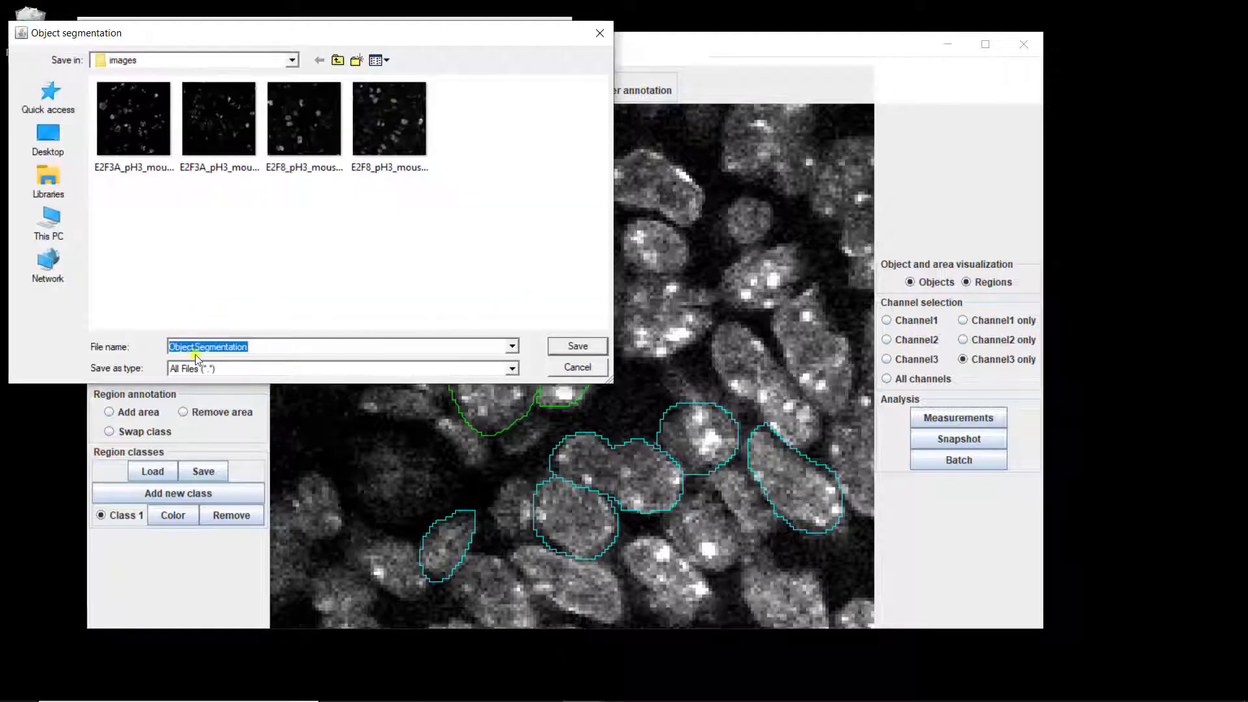
pyautogui.click(338, 60)
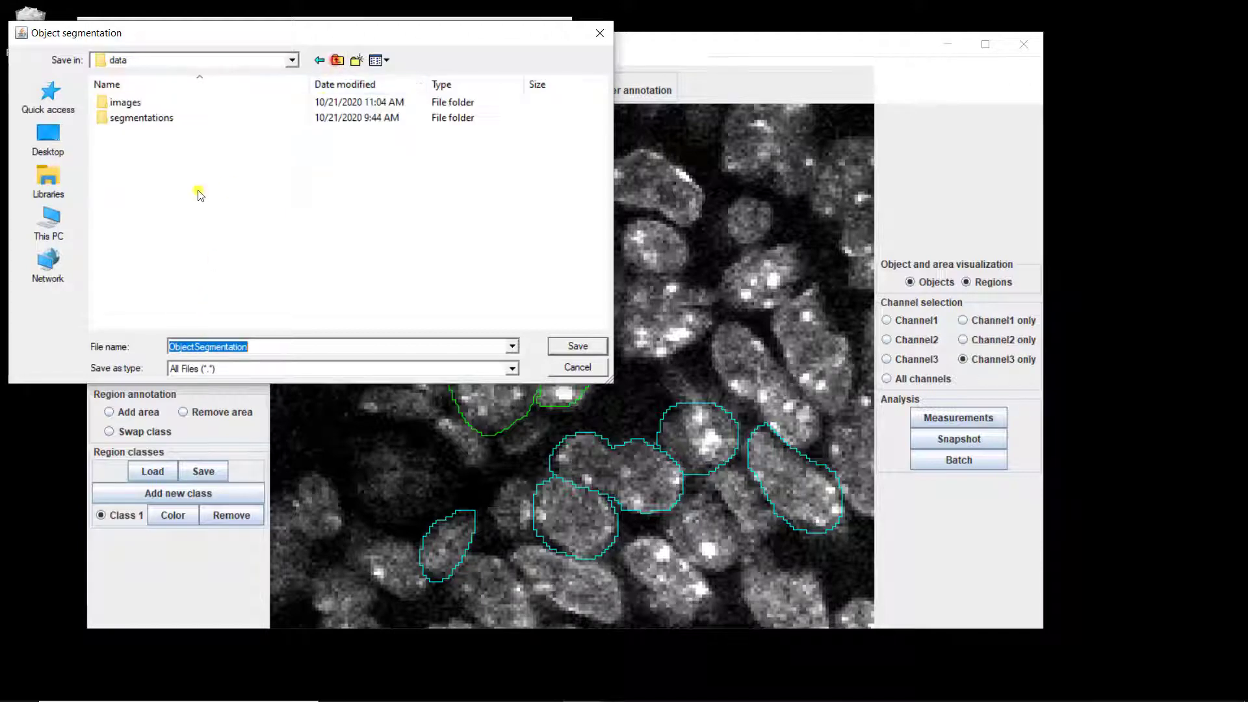
pyautogui.click(578, 347)
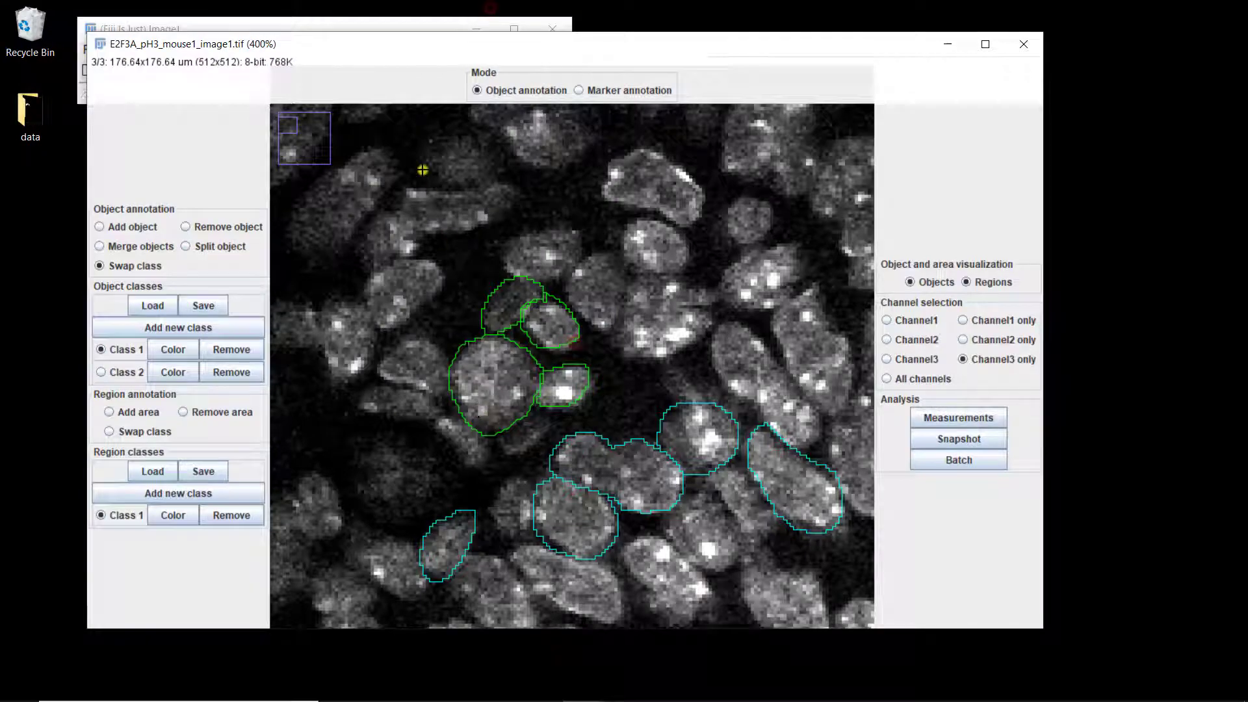
# Step: Open the data folder from the desktop and preview the saved ObjectSegmentation file in Windows Photo Viewer
pyautogui.scroll(-4, 410, 127)
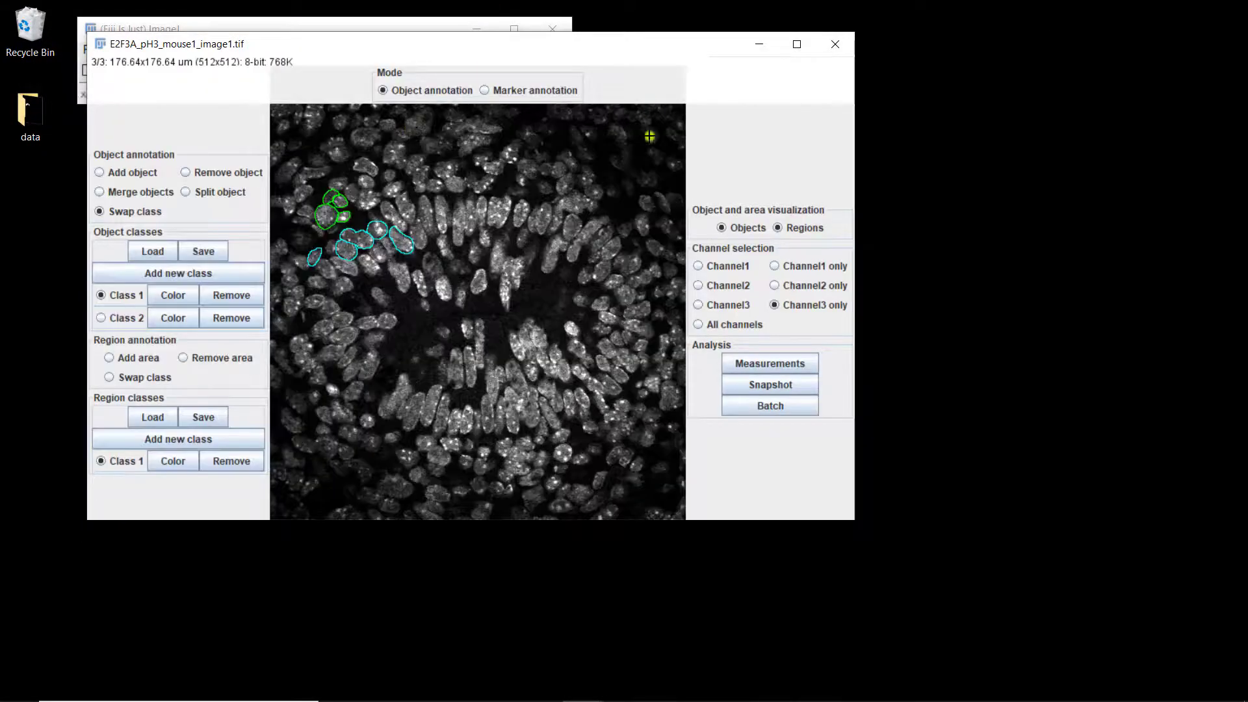
pyautogui.doubleClick(30, 116)
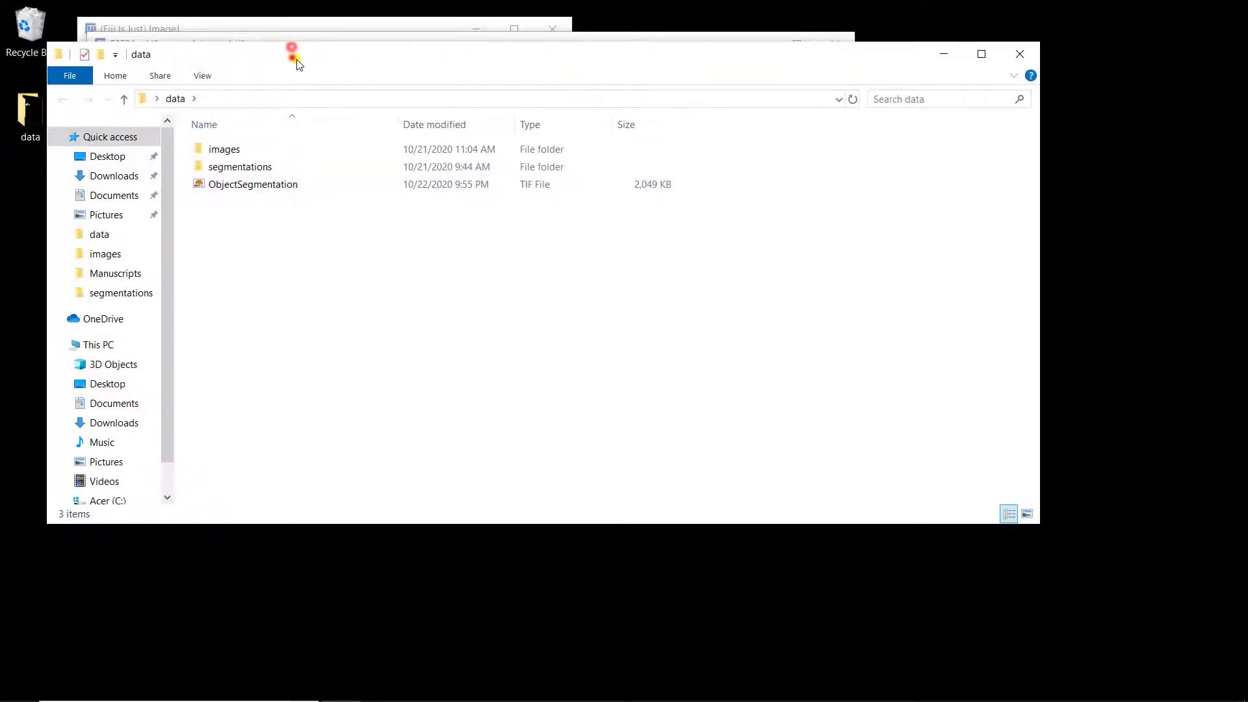
pyautogui.moveTo(291, 49); pyautogui.dragTo(405, 143)
pyautogui.moveTo(362, 50); pyautogui.dragTo(662, 180)
pyautogui.click(349, 291)
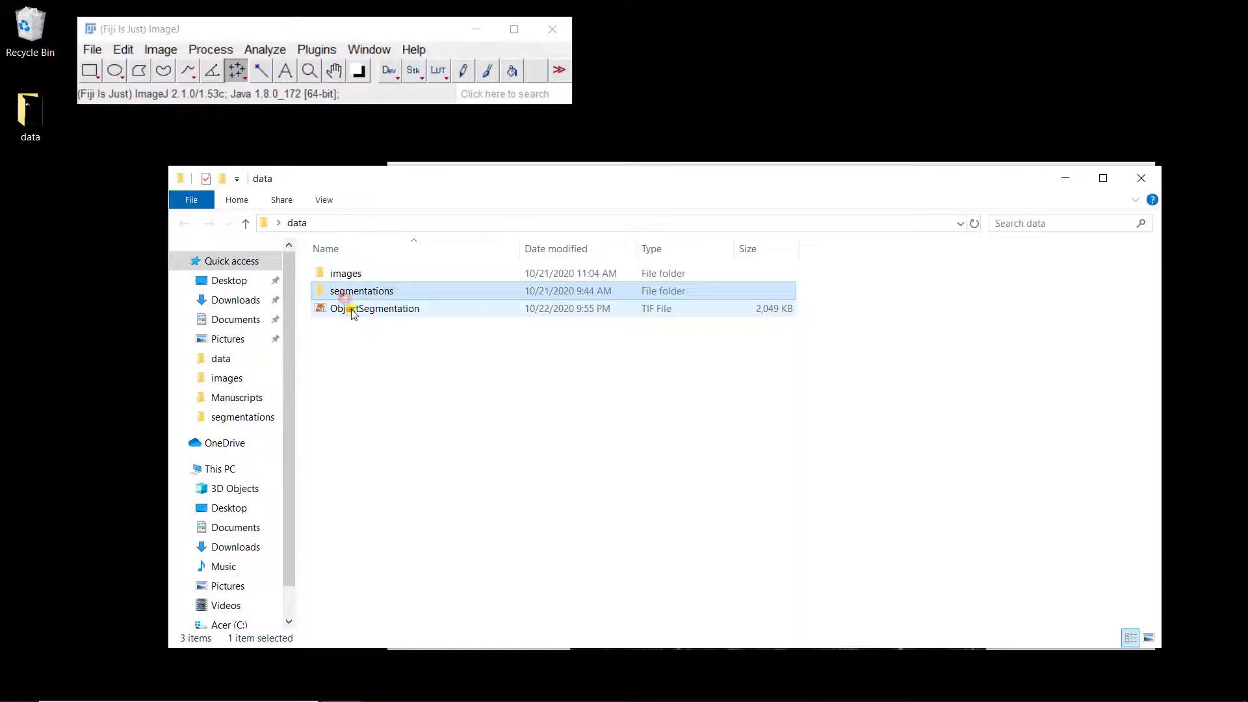
pyautogui.click(345, 309)
pyautogui.doubleClick(344, 308)
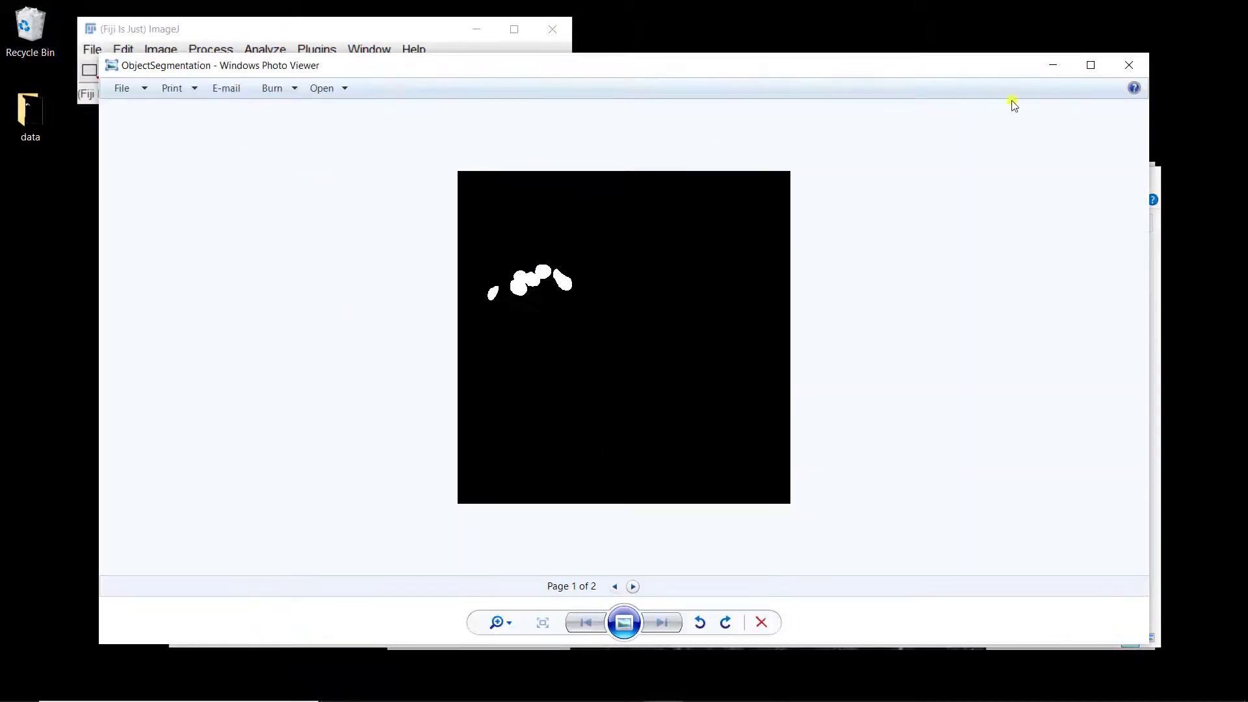
pyautogui.click(1121, 77)
# Step: Open ObjectSegmentation.tif in ImageJ, compare the object masks on its two slices, and close the image
pyautogui.moveTo(343, 310); pyautogui.dragTo(261, 97)
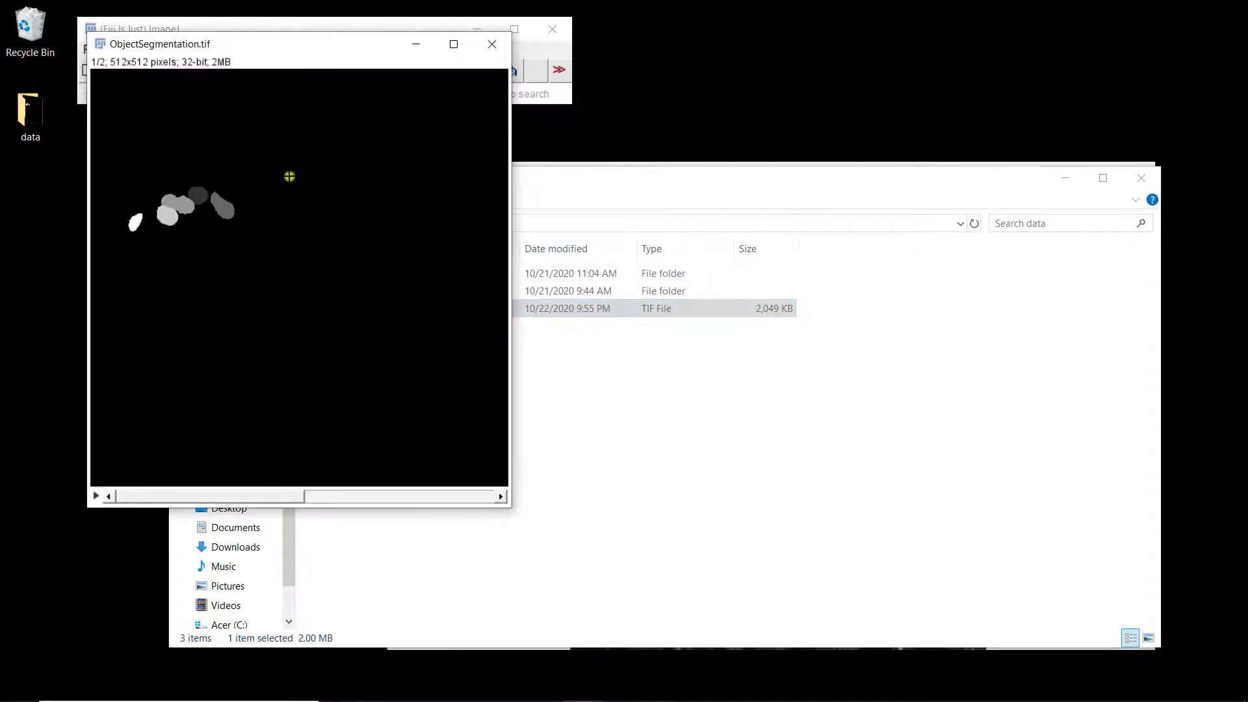
pyautogui.moveTo(270, 42); pyautogui.dragTo(384, 111)
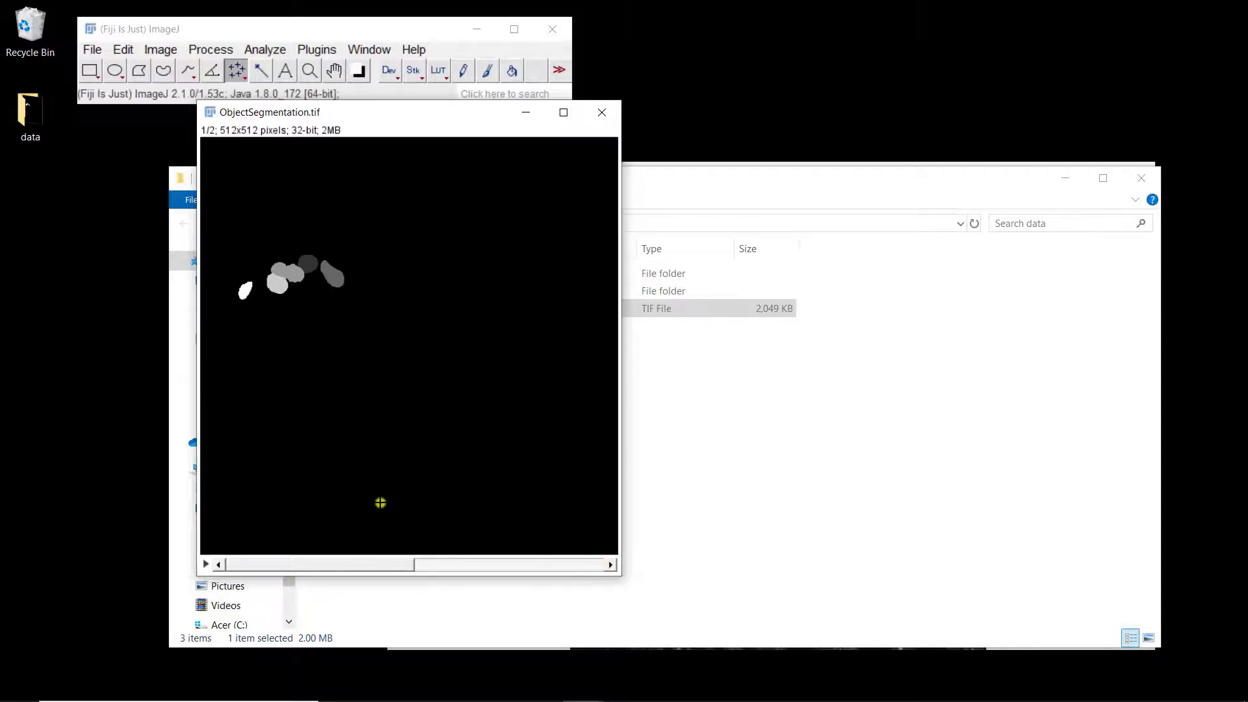
pyautogui.click(609, 565)
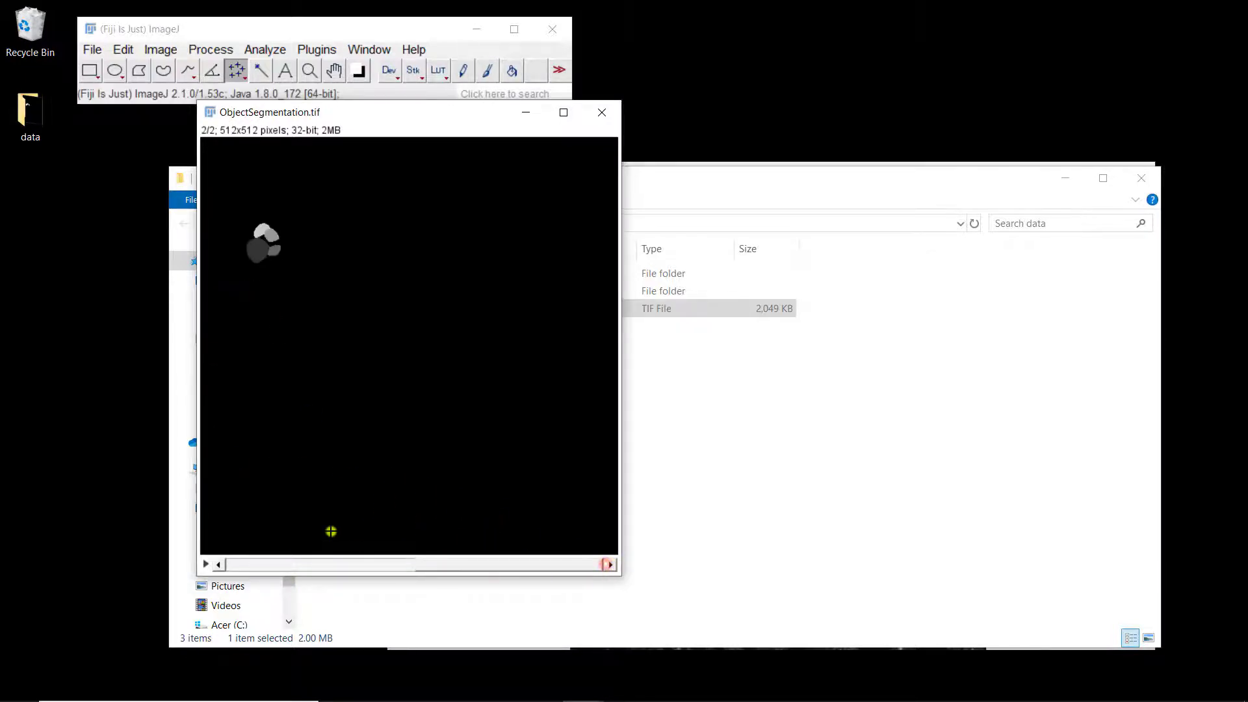
pyautogui.click(219, 564)
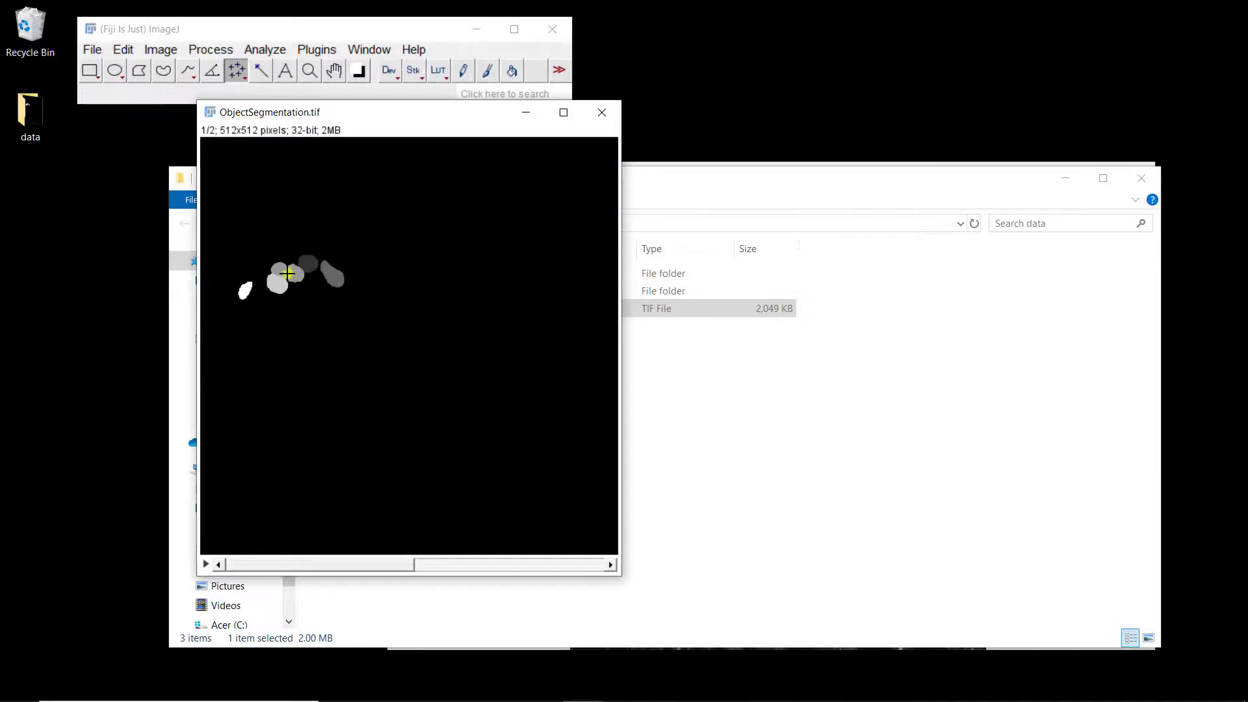
pyautogui.click(609, 564)
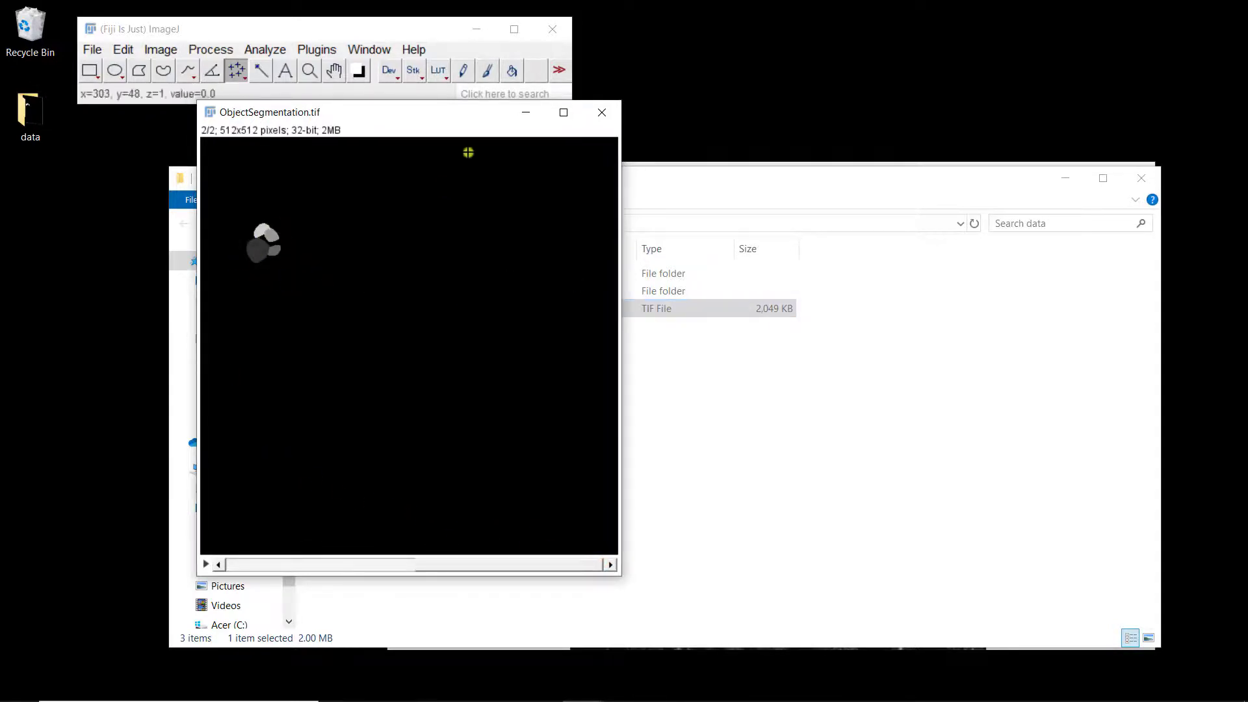
pyautogui.click(602, 112)
# Step: Remove object Class 1 from the annotated image and load the object classes back from the saved ObjectSegmentation file
pyautogui.moveTo(665, 180); pyautogui.dragTo(616, 229)
pyautogui.moveTo(675, 172)
pyautogui.mouseDown()
pyautogui.moveTo(522, 158)
pyautogui.moveTo(465, 137)
pyautogui.mouseUp()
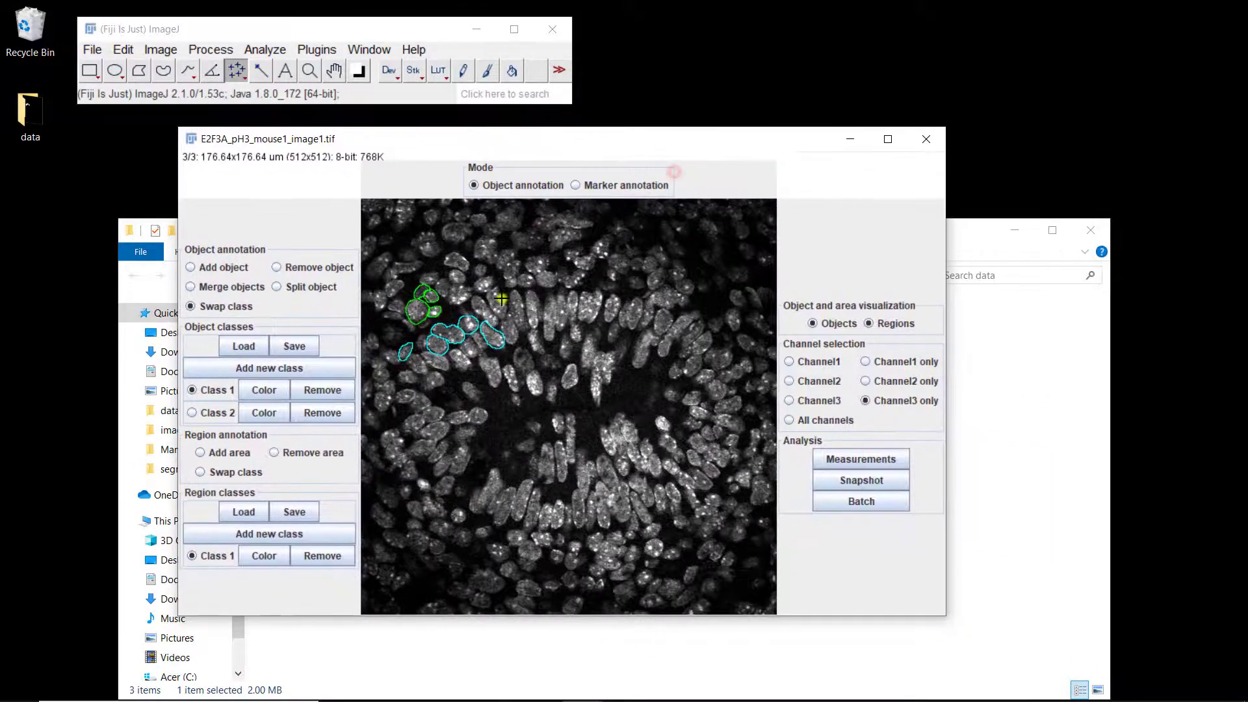
pyautogui.click(314, 389)
pyautogui.click(618, 374)
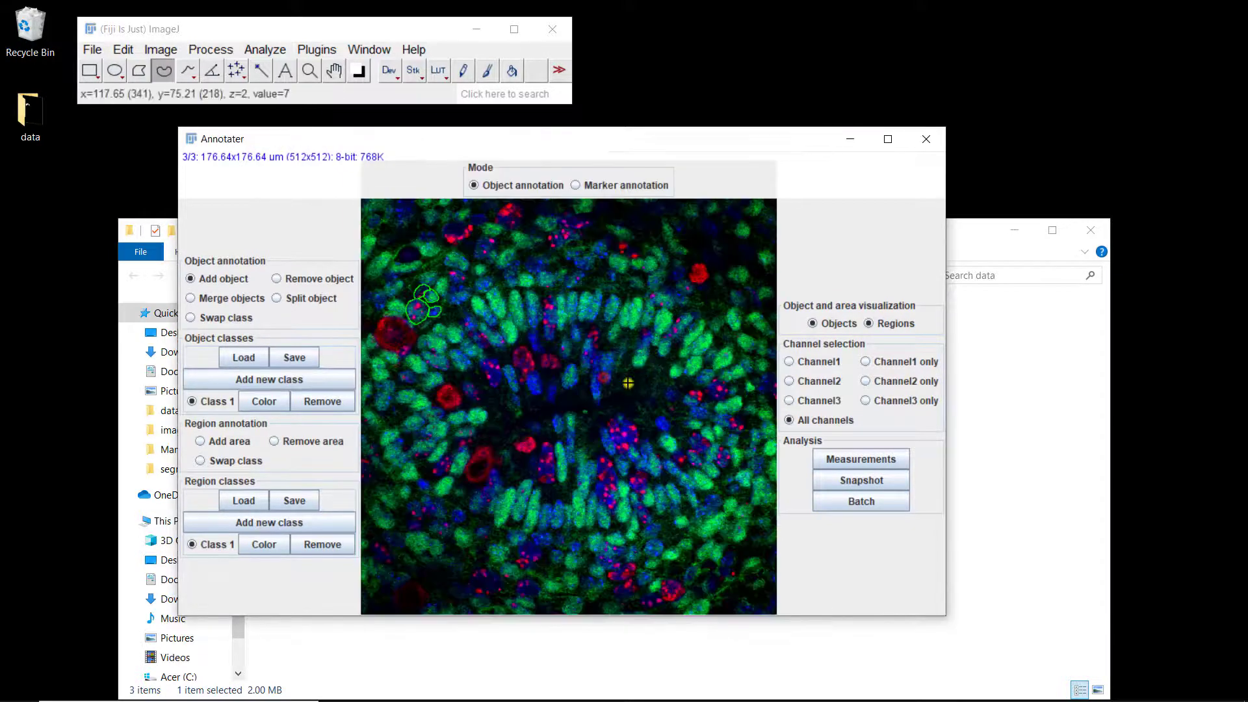
pyautogui.click(264, 357)
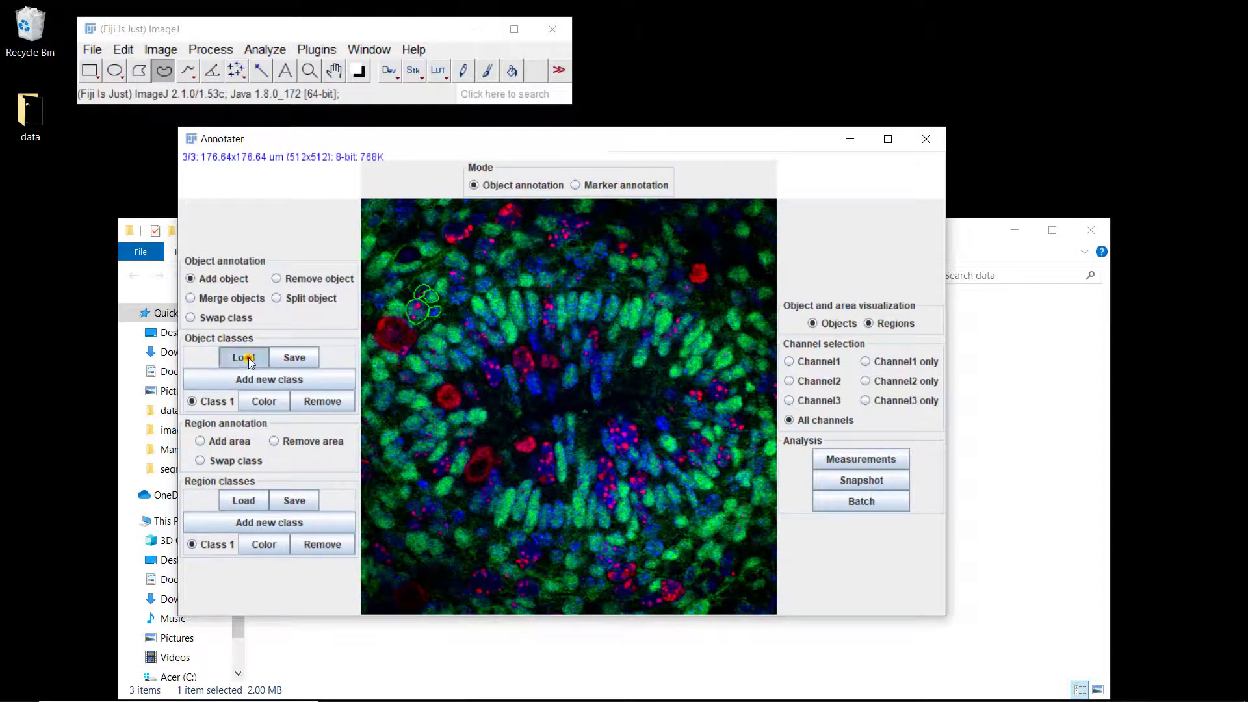
pyautogui.doubleClick(155, 133)
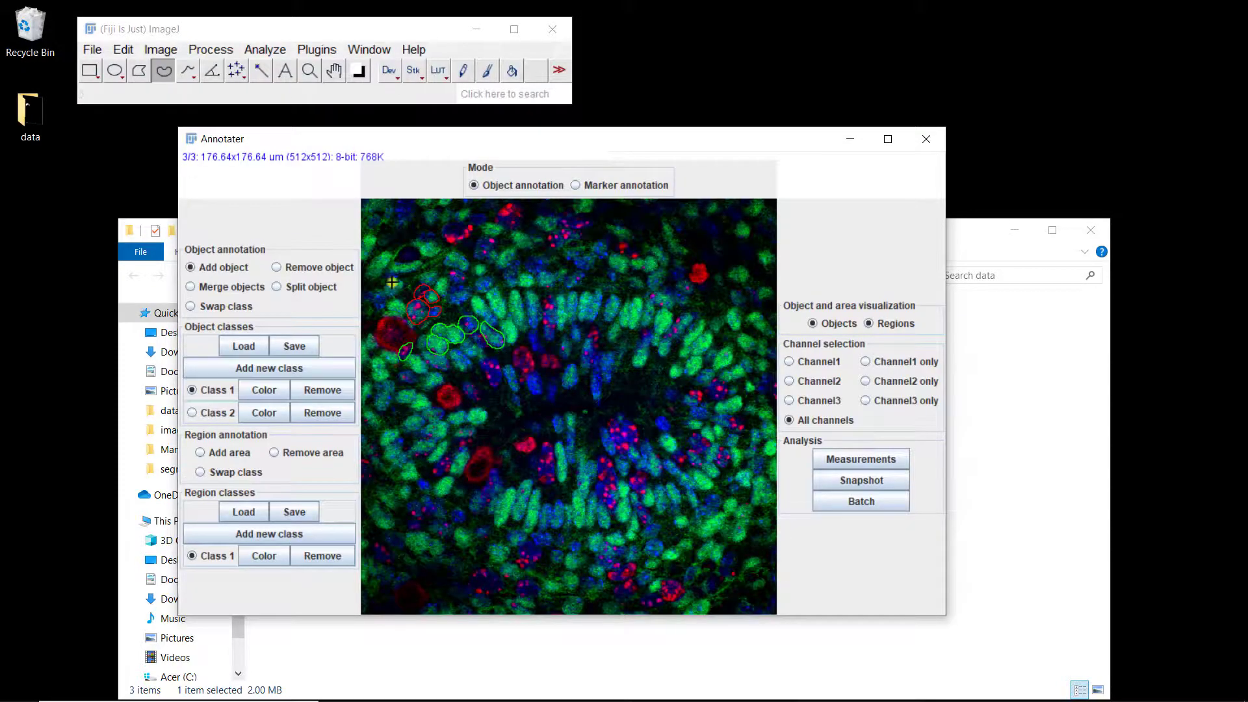
# Step: Display only channel 3 and set the Class 2 object outline colour to cyan
pyautogui.click(867, 401)
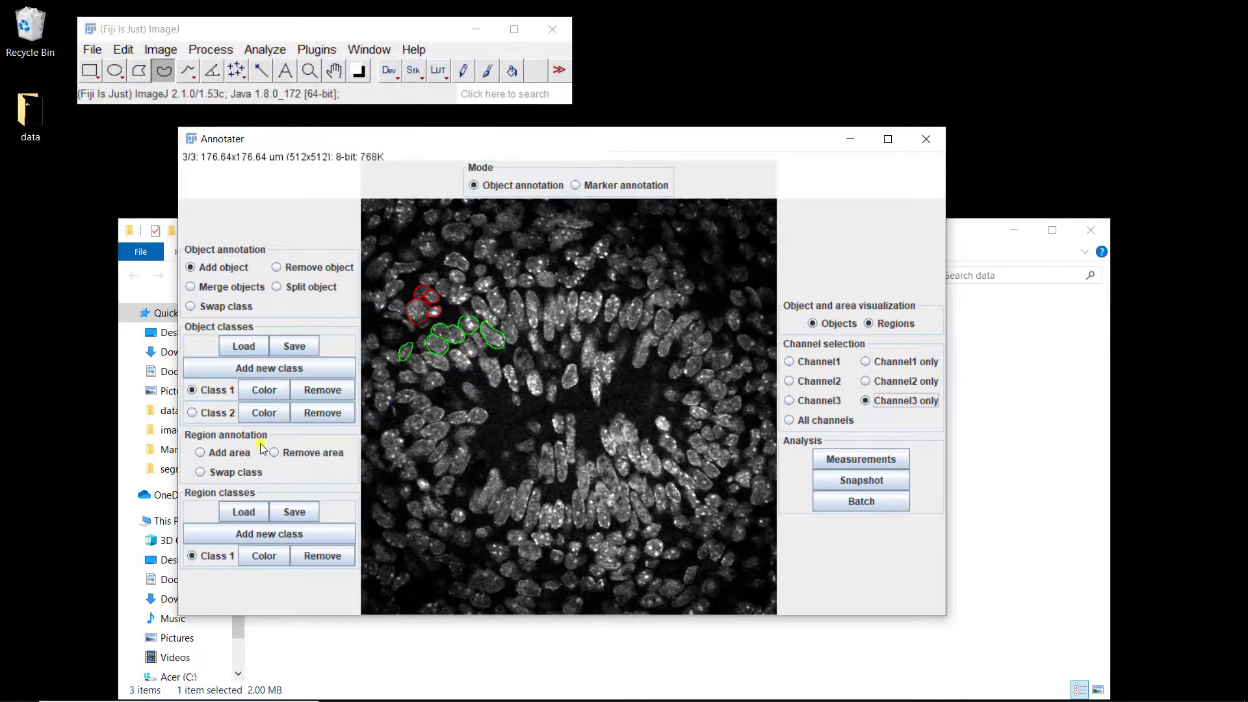
pyautogui.click(266, 420)
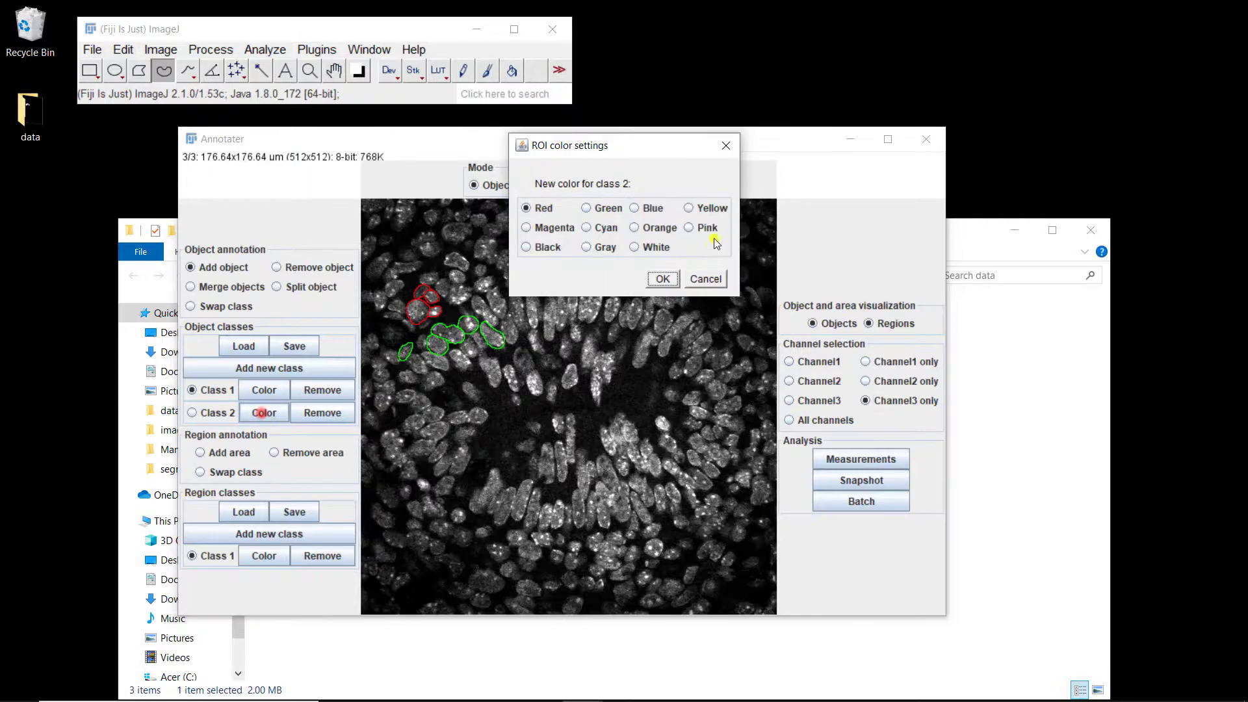
pyautogui.click(605, 228)
pyautogui.click(662, 279)
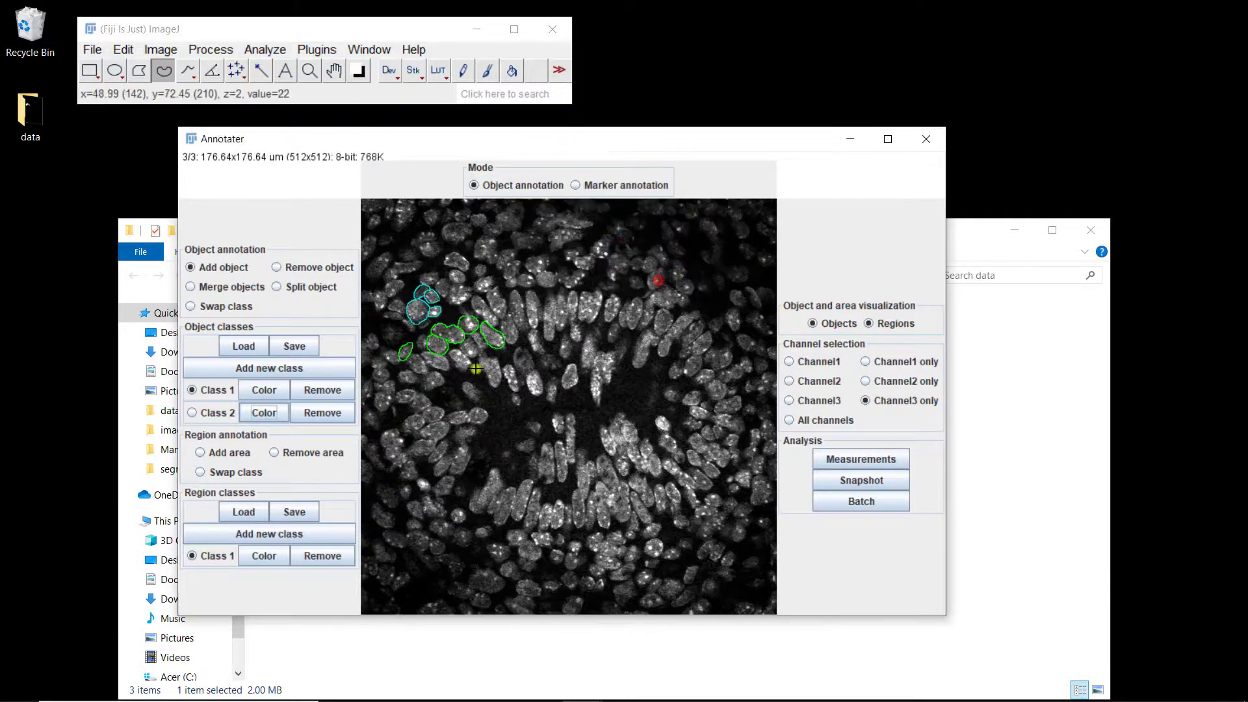